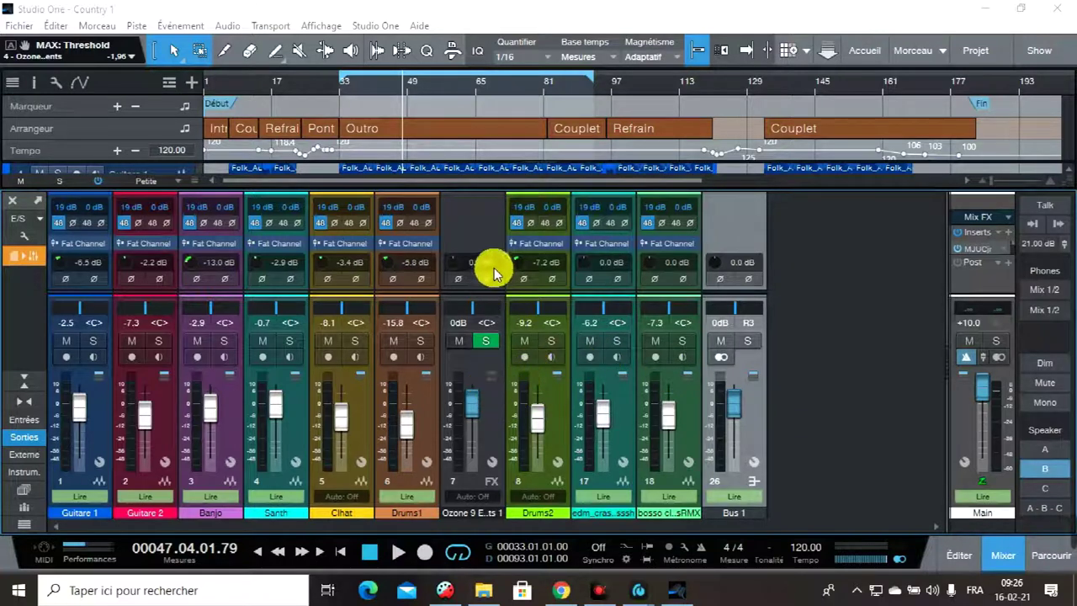
# - Remove the Ozone 9 effect channel from the mixer
pyautogui.rightClick(473, 231)
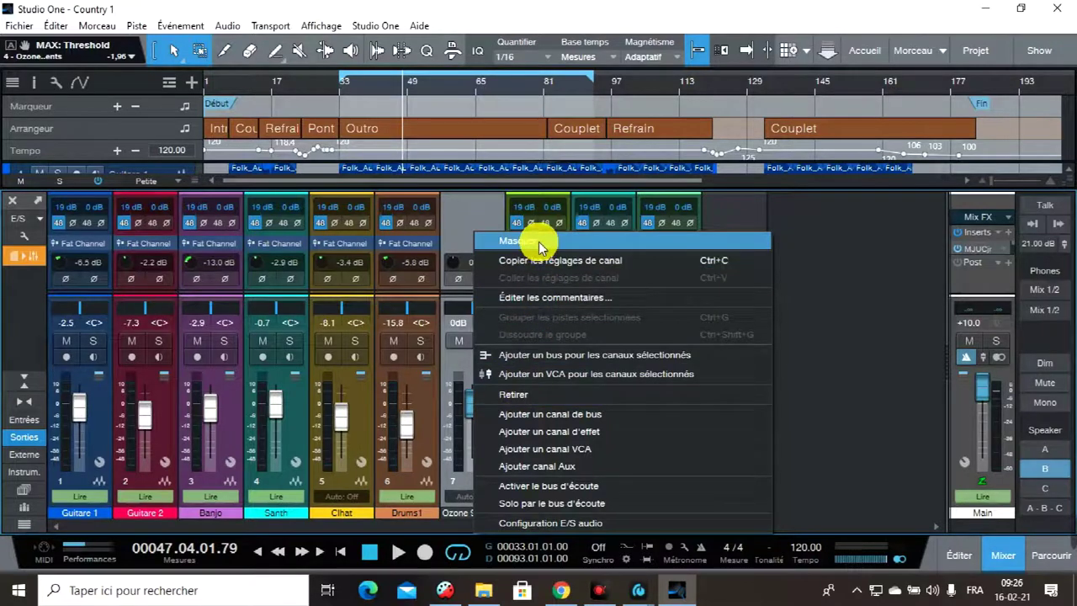
pyautogui.click(517, 393)
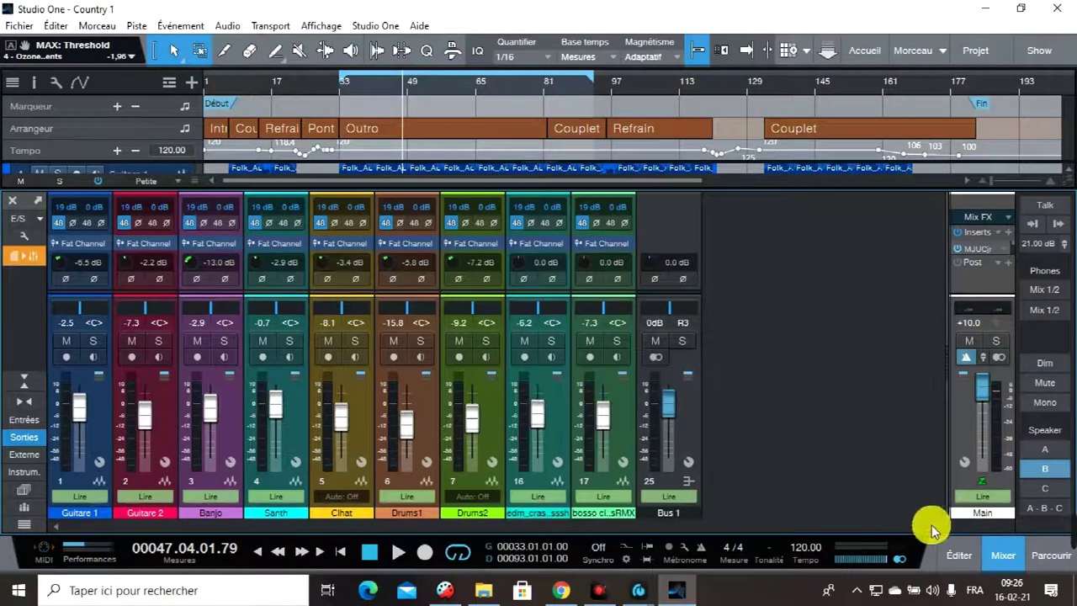
# - Hide the mixer and listen to a short passage of the song in the arrangement, stopping playback at the end
pyautogui.click(1001, 556)
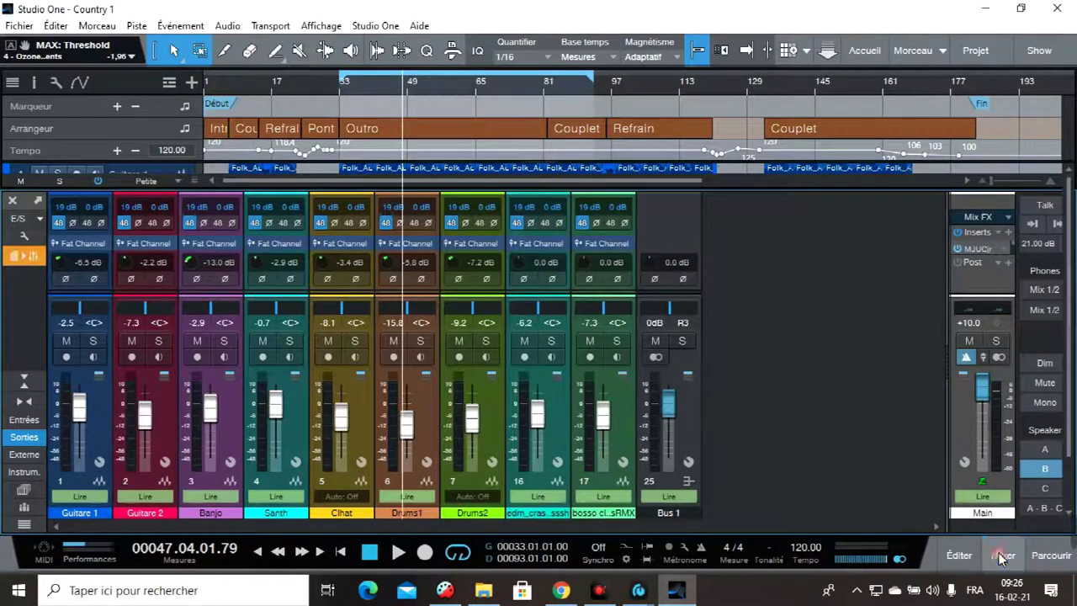
pyautogui.click(402, 554)
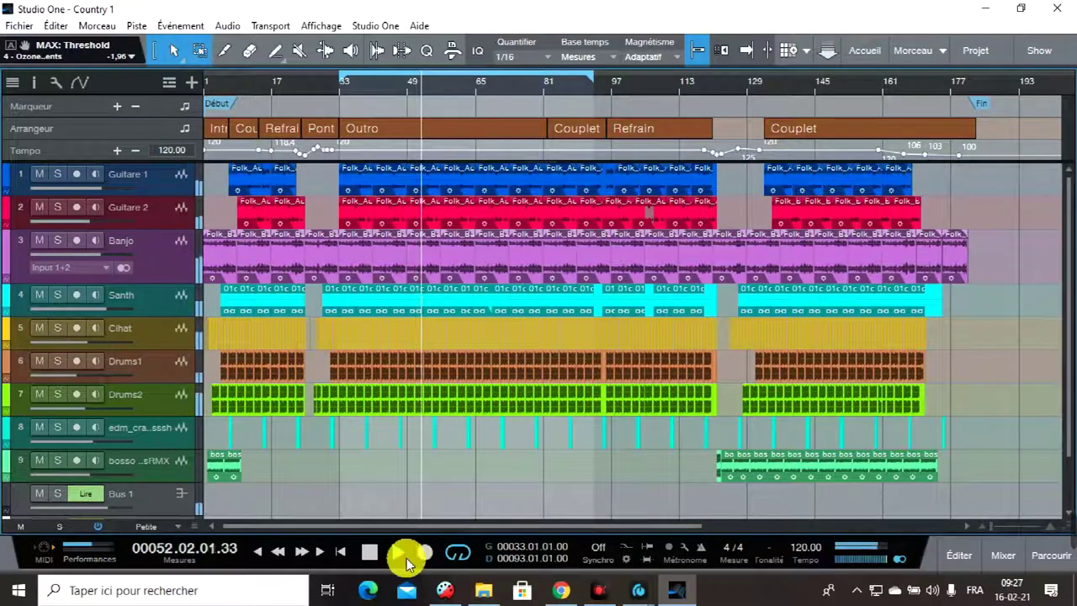
pyautogui.click(368, 554)
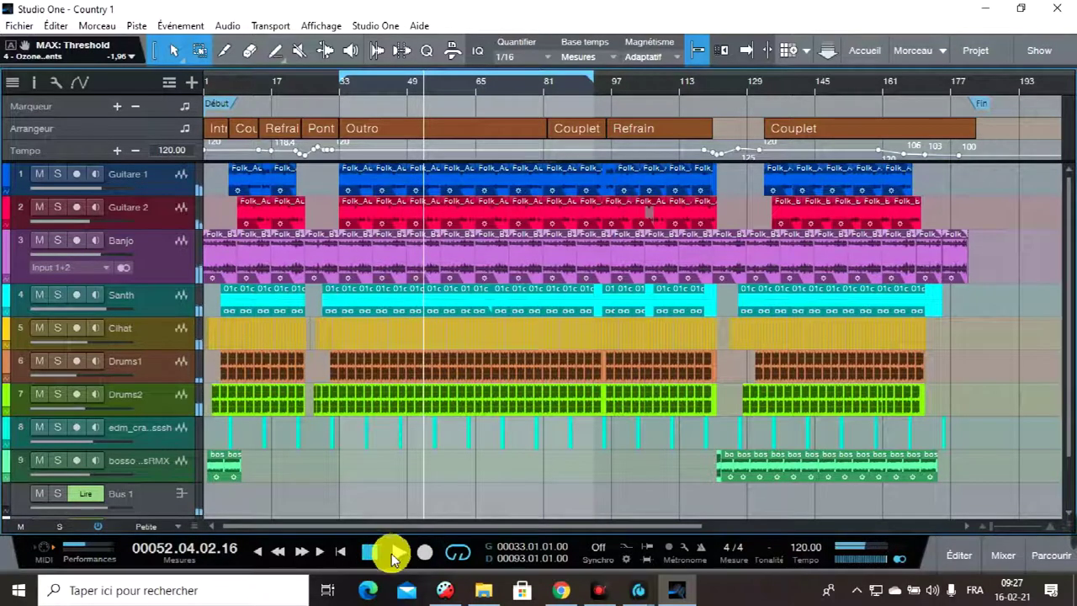
# - Show the mixer with its inserts expanded, open Youlean Loudness Meter 2 on Bus 1 and close the meter's settings panel
pyautogui.click(1003, 555)
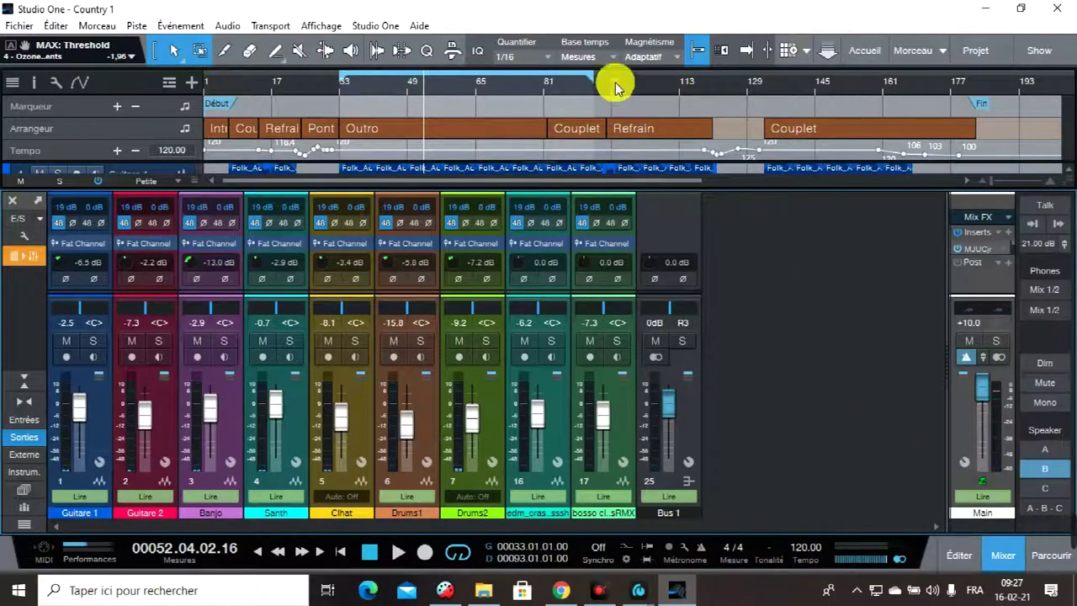
pyautogui.click(731, 194)
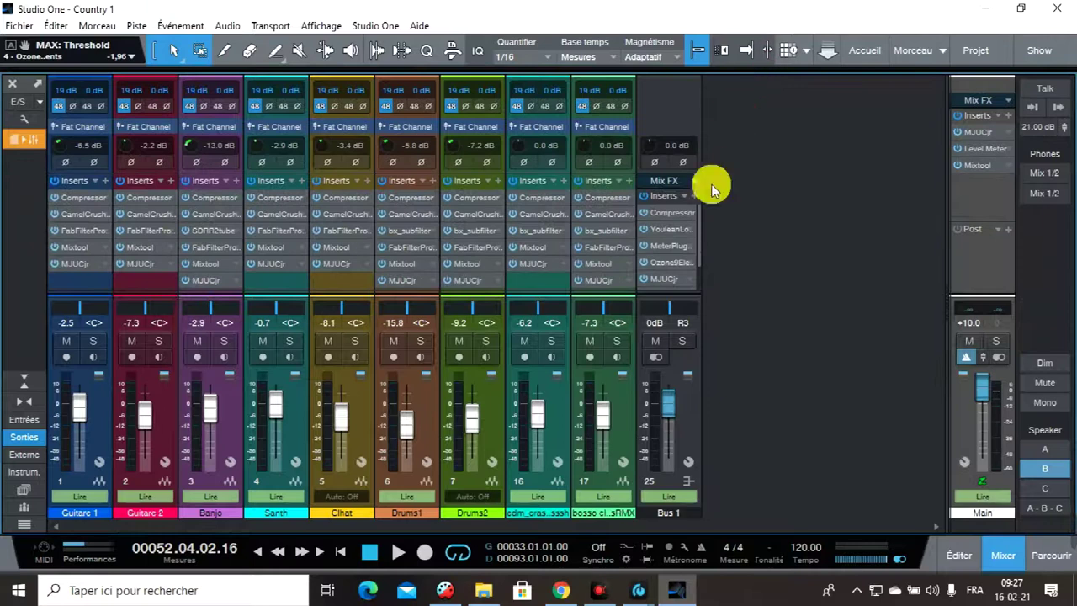
pyautogui.click(674, 230)
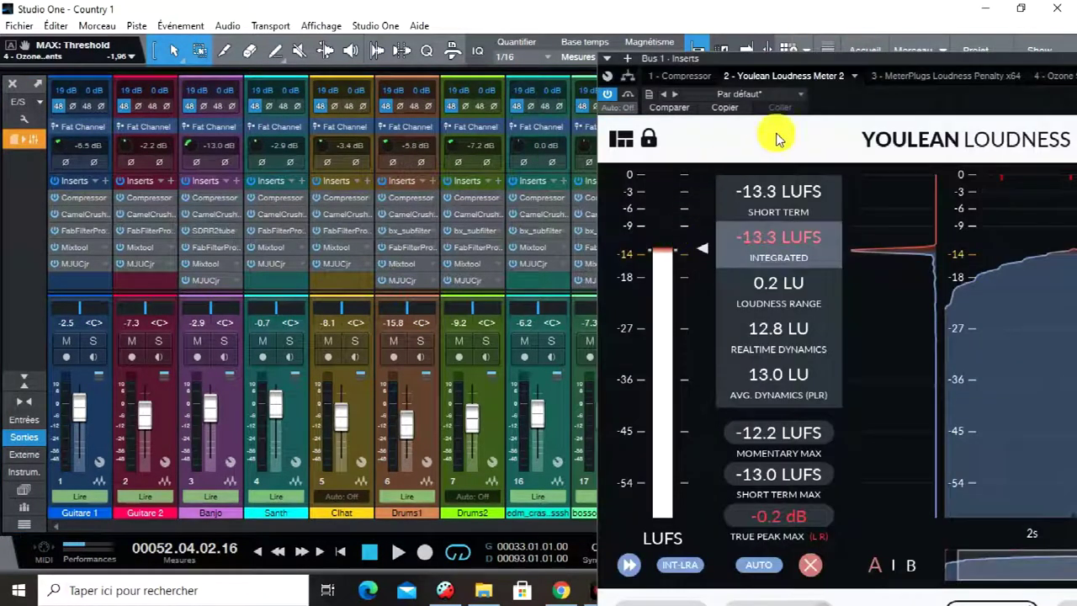
pyautogui.moveTo(872, 62); pyautogui.dragTo(398, 17)
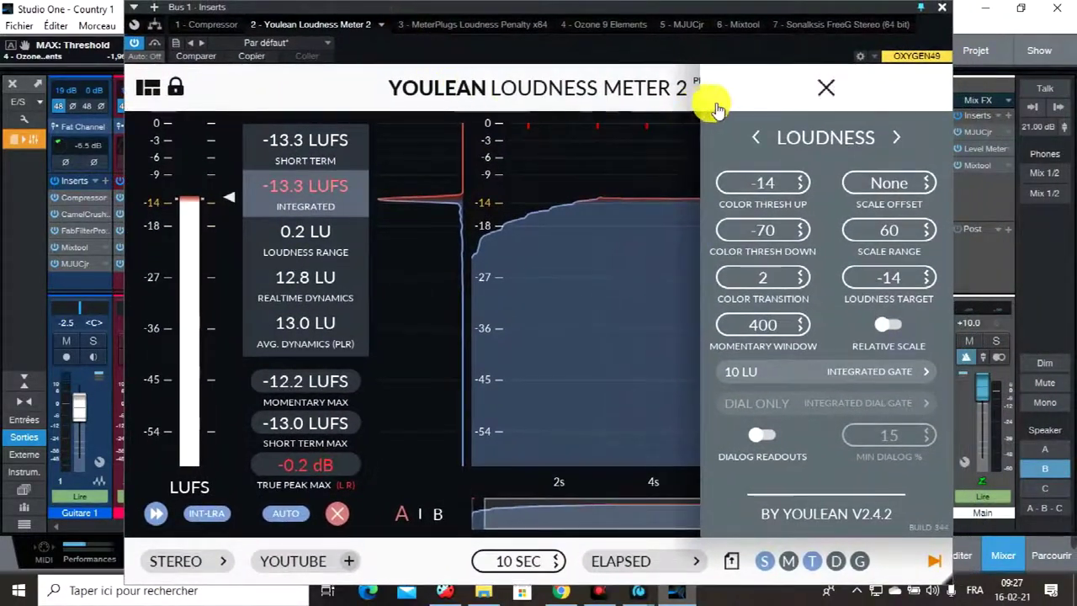
pyautogui.click(825, 87)
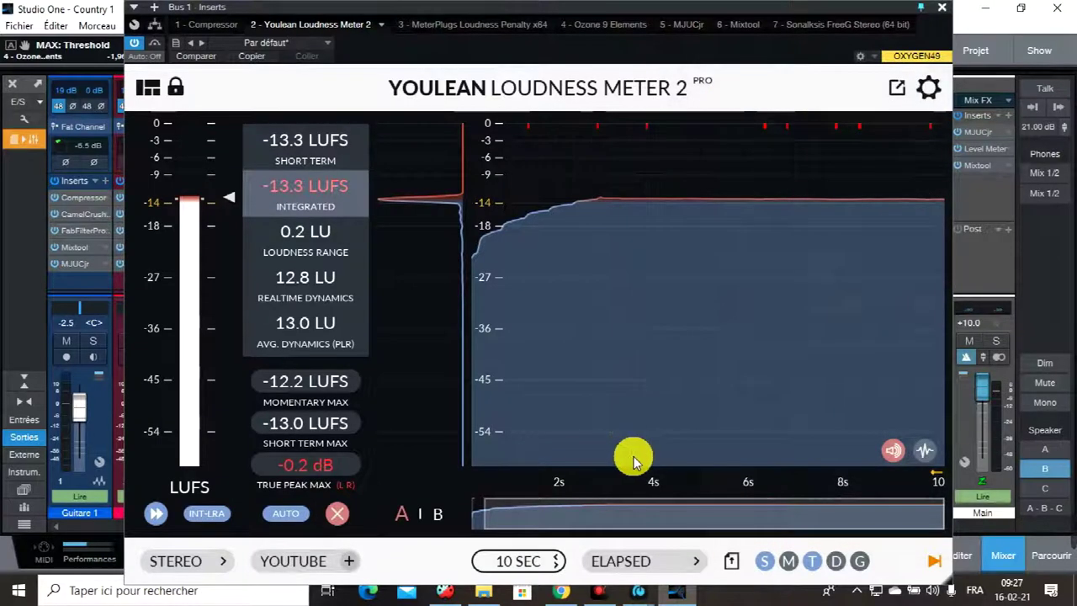
# - Open the MeterPlugs Loudness Penalty insert of Bus 1 and move the Youlean meter aside so both plugin windows can be seen
pyautogui.moveTo(846, 15); pyautogui.dragTo(467, 87)
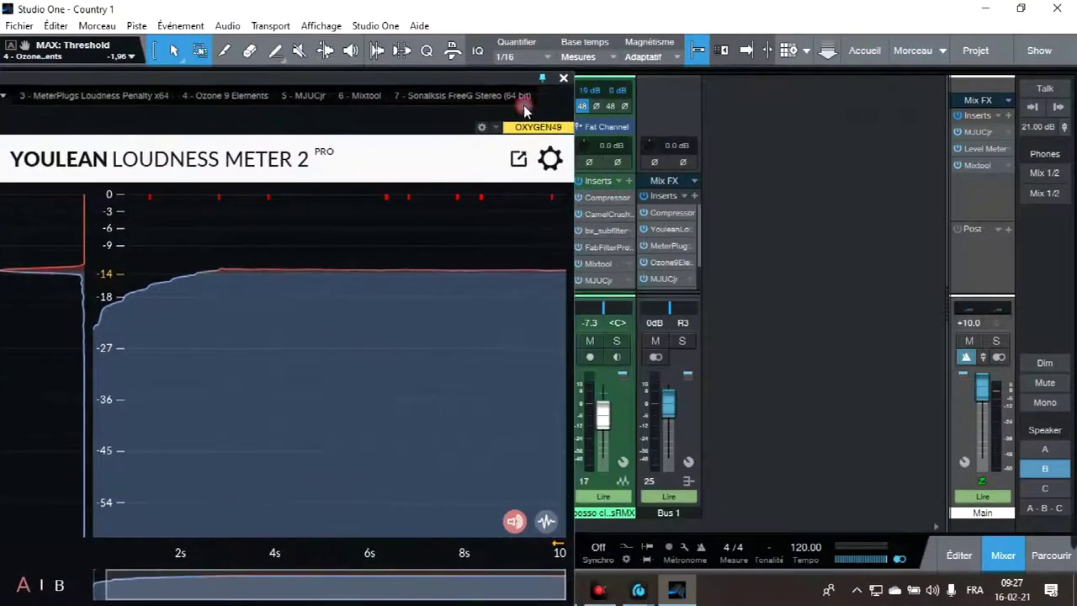
pyautogui.click(668, 246)
pyautogui.click(667, 248)
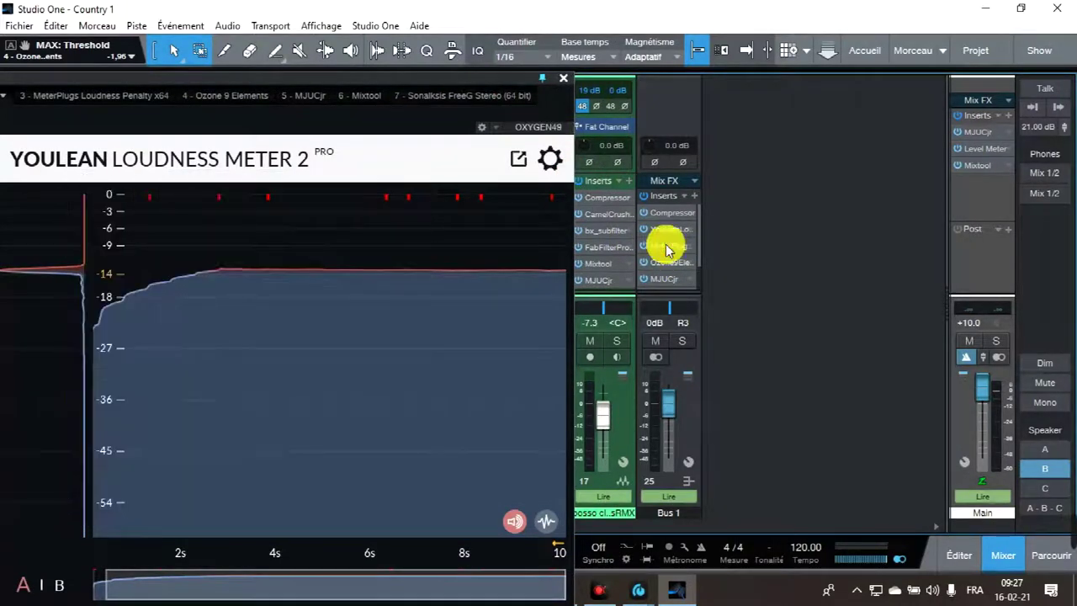
pyautogui.click(668, 249)
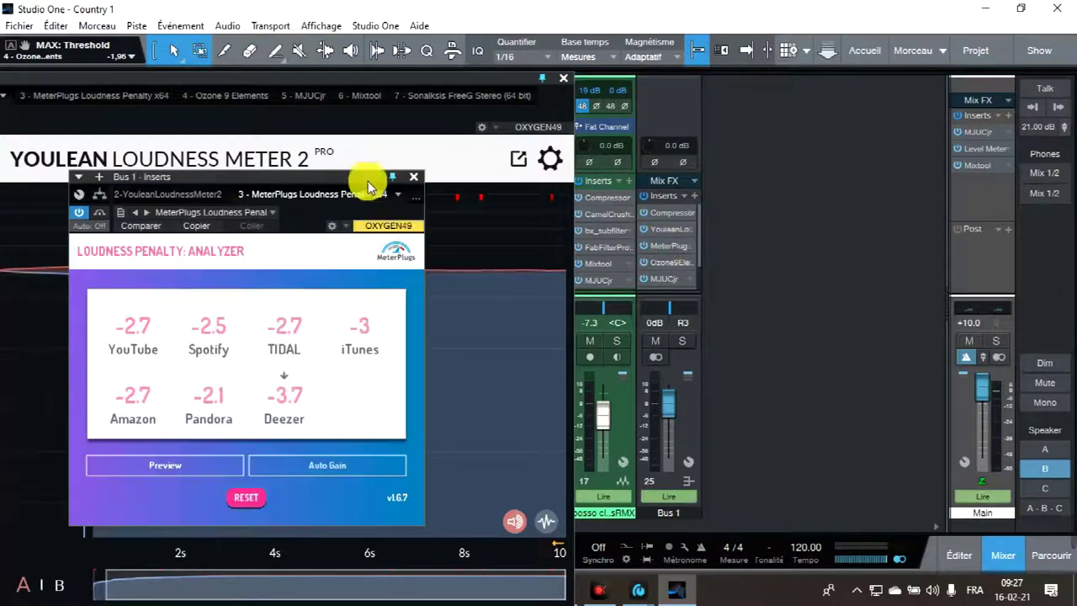
pyautogui.moveTo(368, 183); pyautogui.dragTo(702, 129)
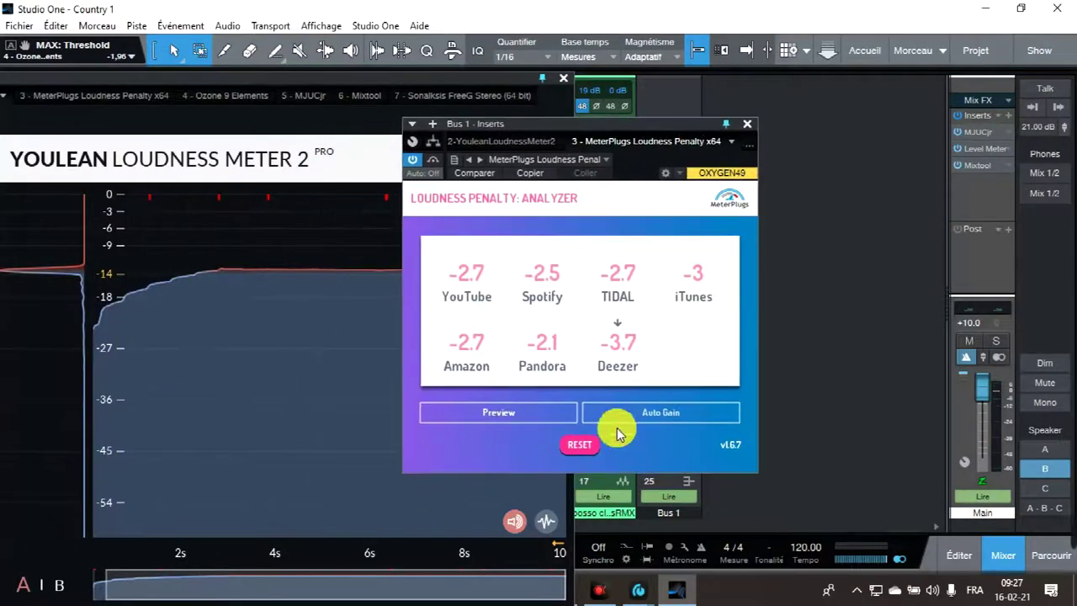
# - Reset the Loudness Penalty analysis and rearrange the two plugin windows so they overlap less
pyautogui.click(580, 444)
pyautogui.moveTo(337, 74); pyautogui.dragTo(490, 73)
pyautogui.click(635, 185)
pyautogui.click(742, 303)
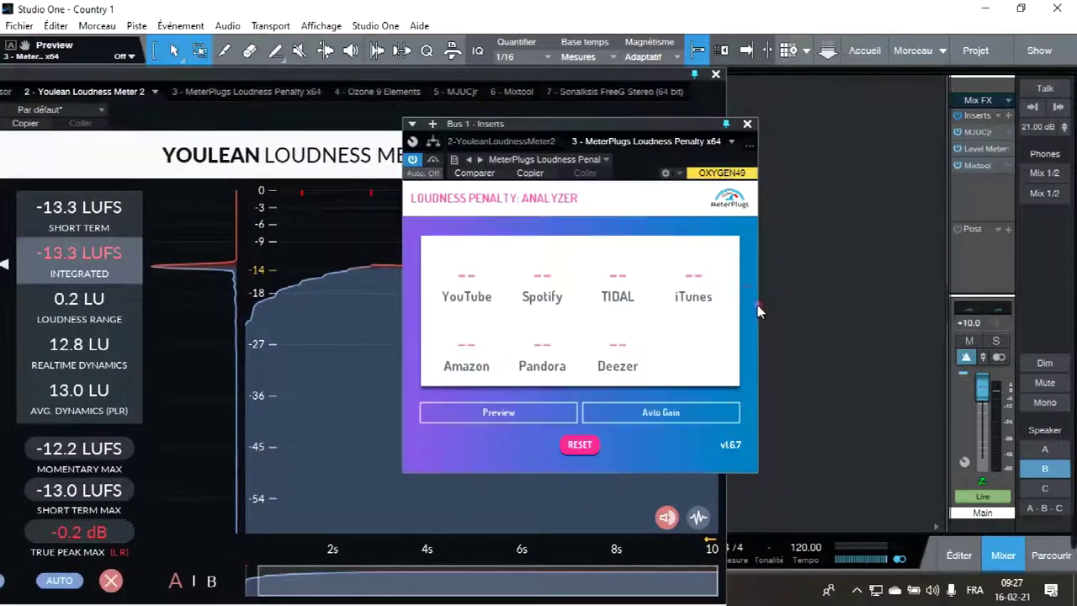
pyautogui.moveTo(522, 79); pyautogui.dragTo(599, 76)
pyautogui.click(754, 278)
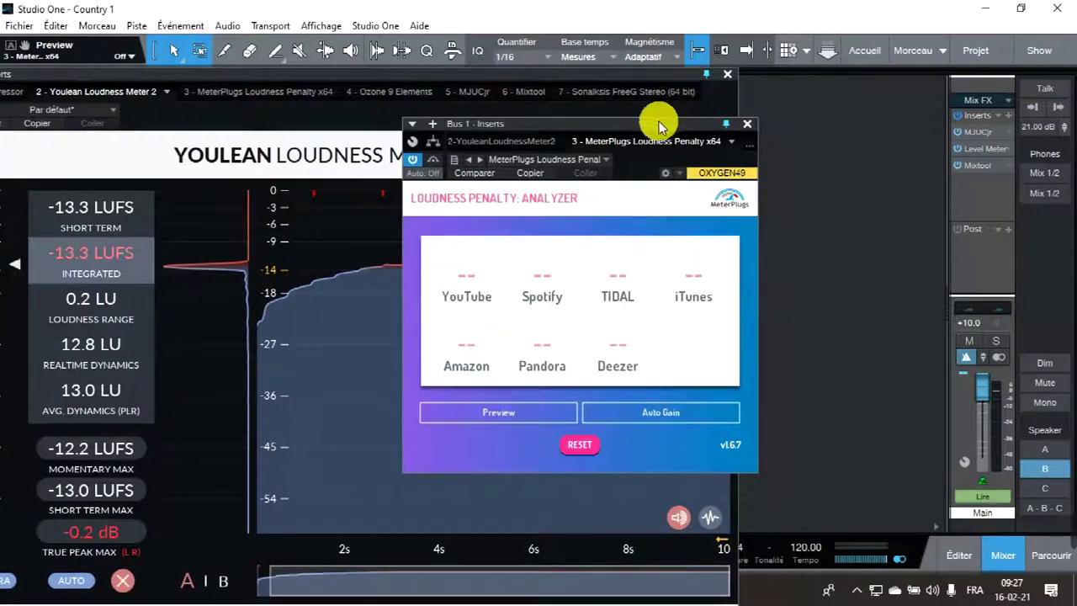
pyautogui.moveTo(658, 122); pyautogui.dragTo(603, 112)
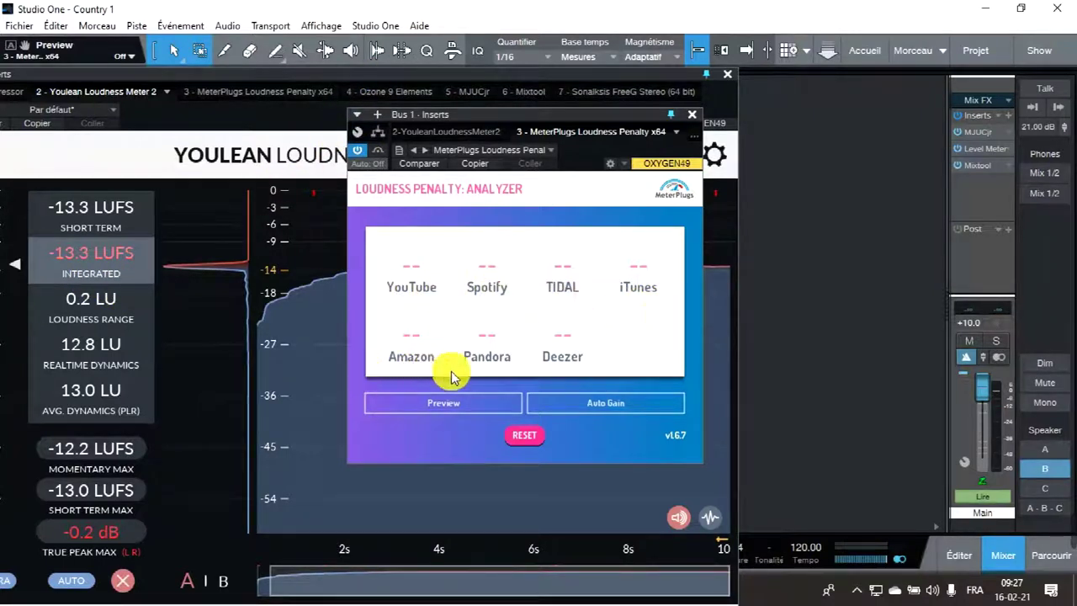
pyautogui.moveTo(493, 112); pyautogui.dragTo(787, 156)
# - Bring the Youlean meter into full view, browse its streaming presets and keep the YouTube preset
pyautogui.moveTo(559, 80); pyautogui.dragTo(710, 40)
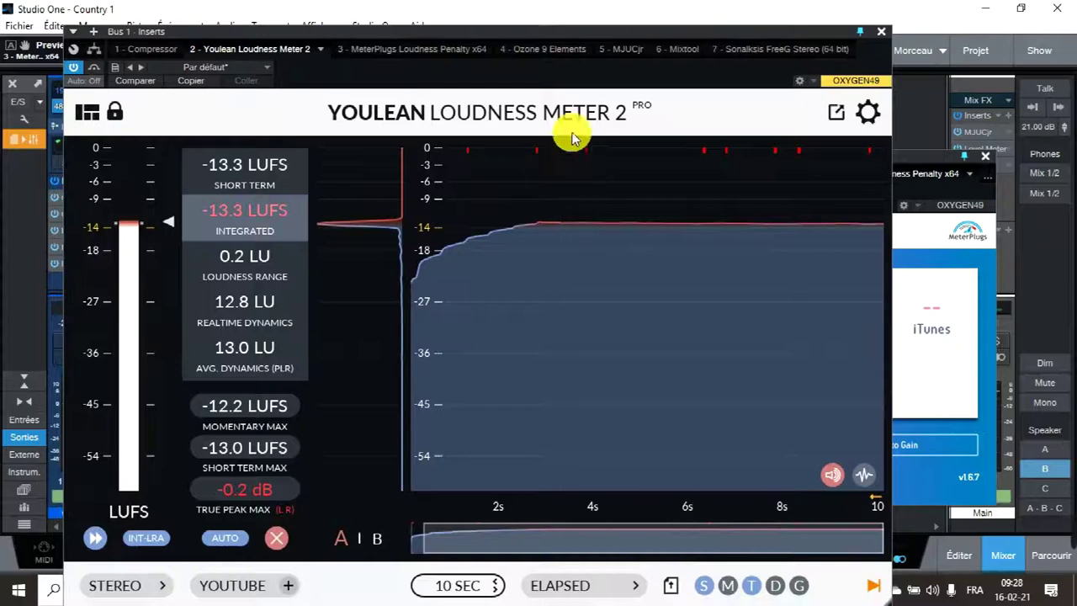
pyautogui.moveTo(602, 33); pyautogui.dragTo(632, 14)
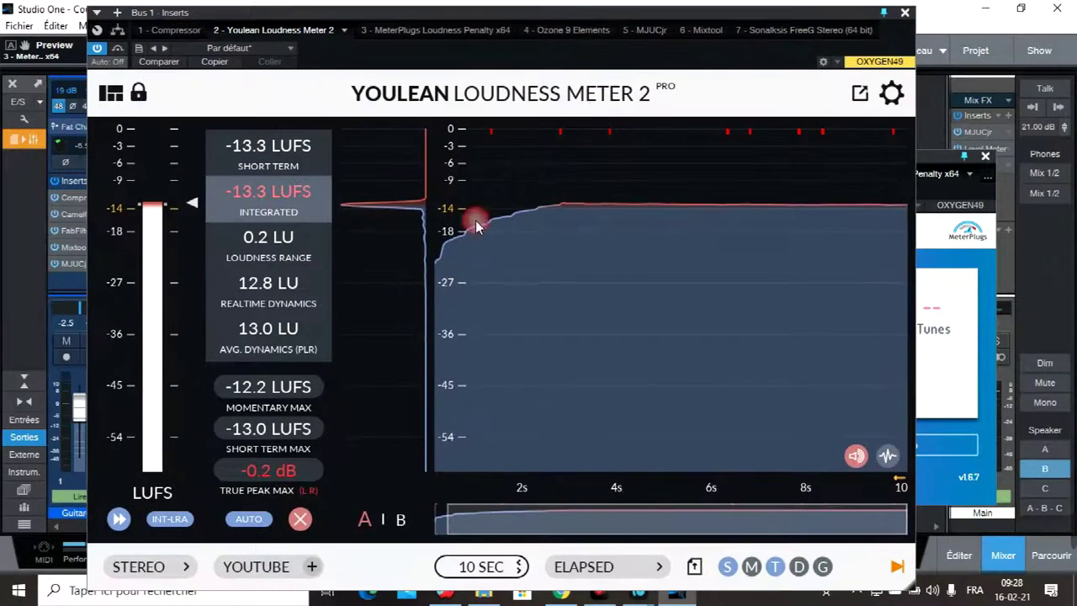
pyautogui.click(268, 567)
pyautogui.click(278, 427)
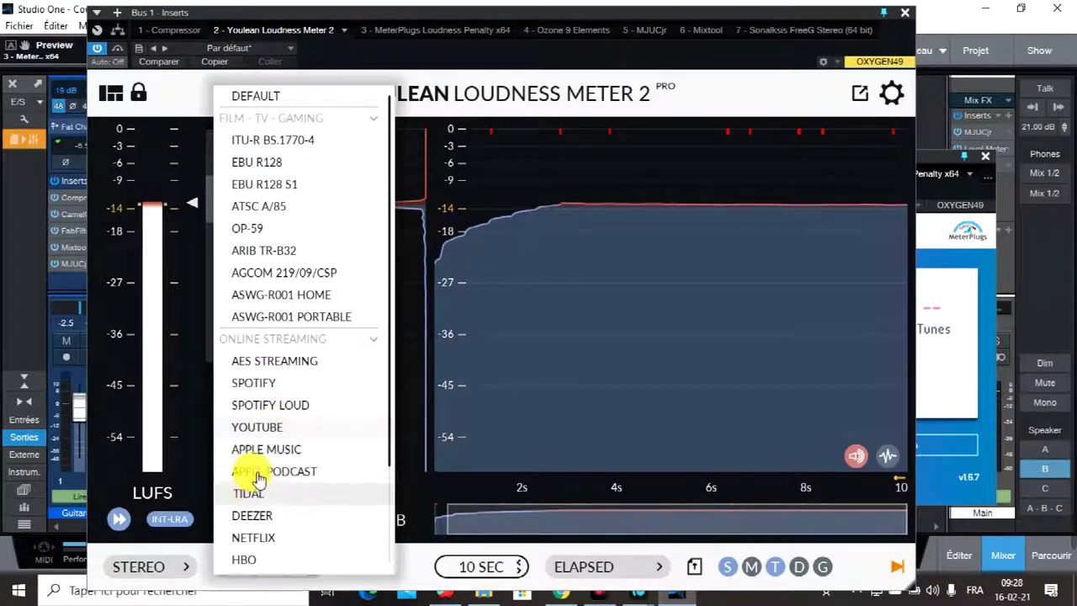
pyautogui.scroll(-2, 271, 488)
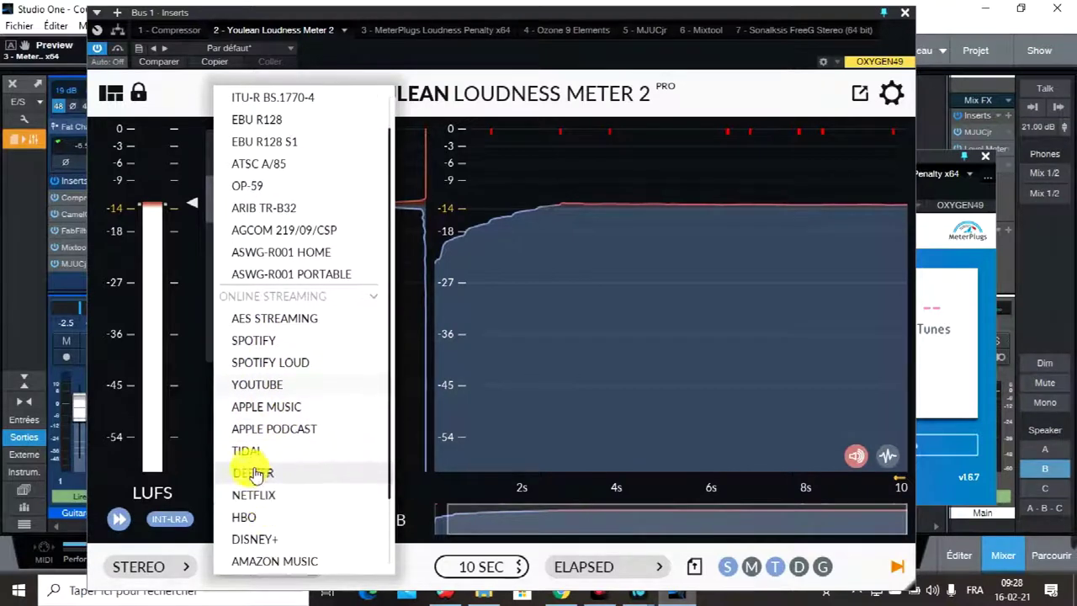
pyautogui.scroll(-2, 282, 471)
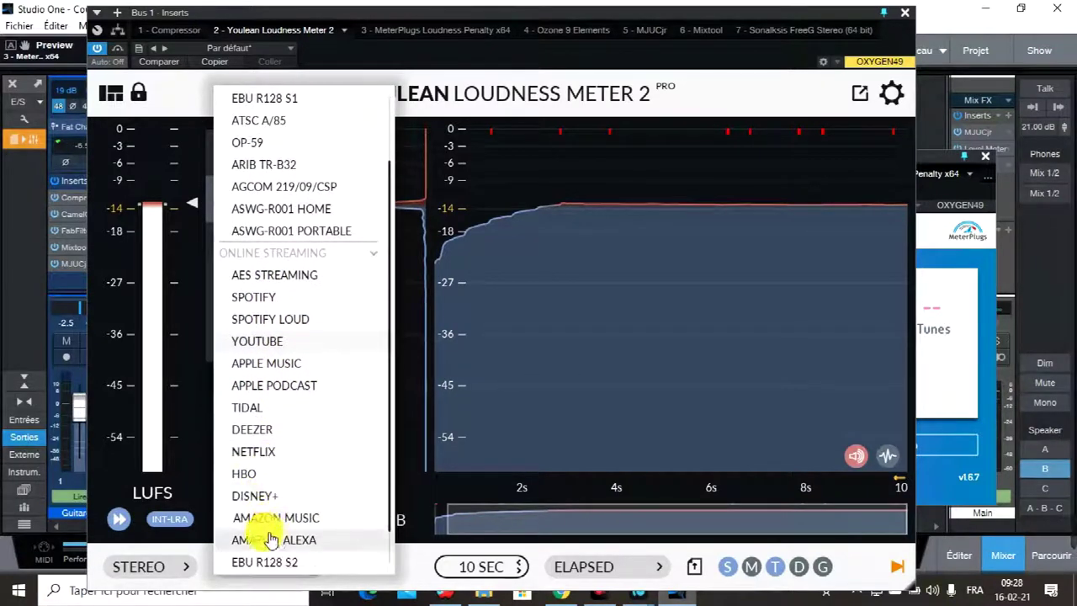
pyautogui.click(270, 351)
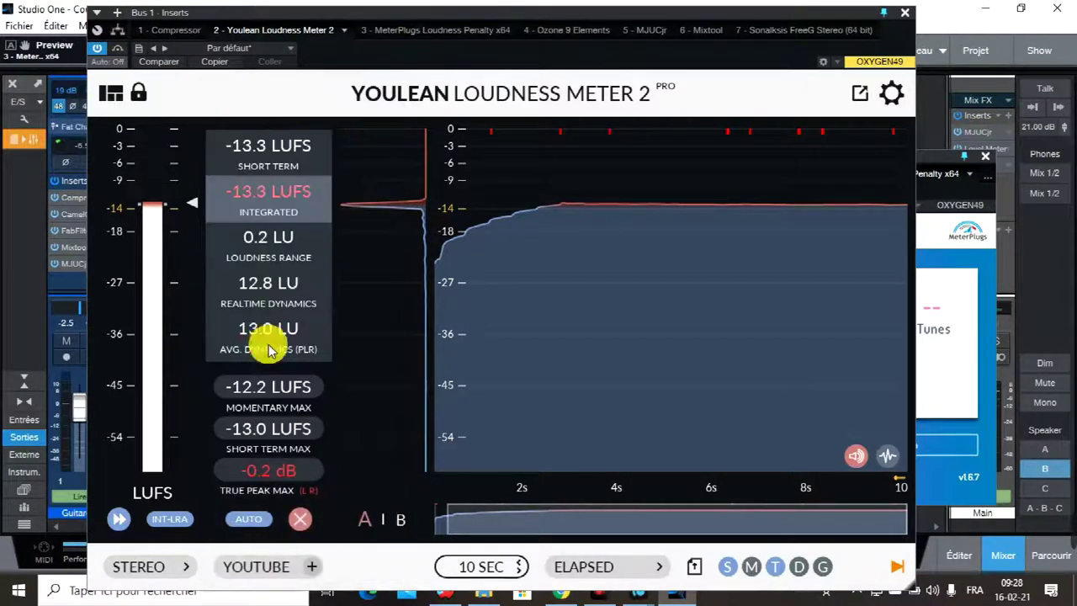
# - Open the Youlean meter's loudness settings and switch its preset to Apple Music
pyautogui.click(893, 91)
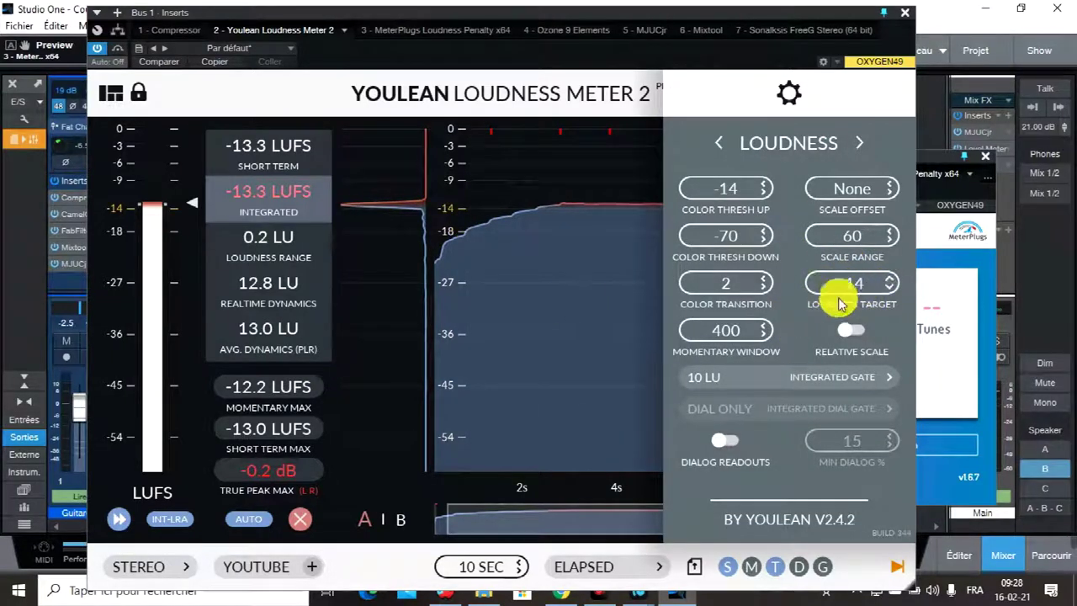
pyautogui.click(264, 571)
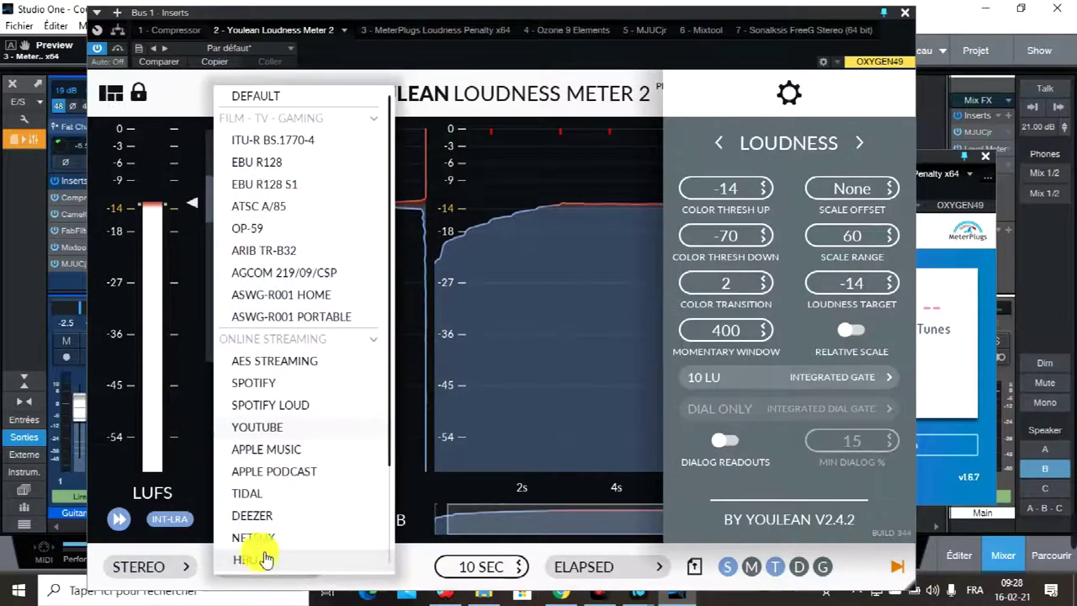
pyautogui.click(269, 447)
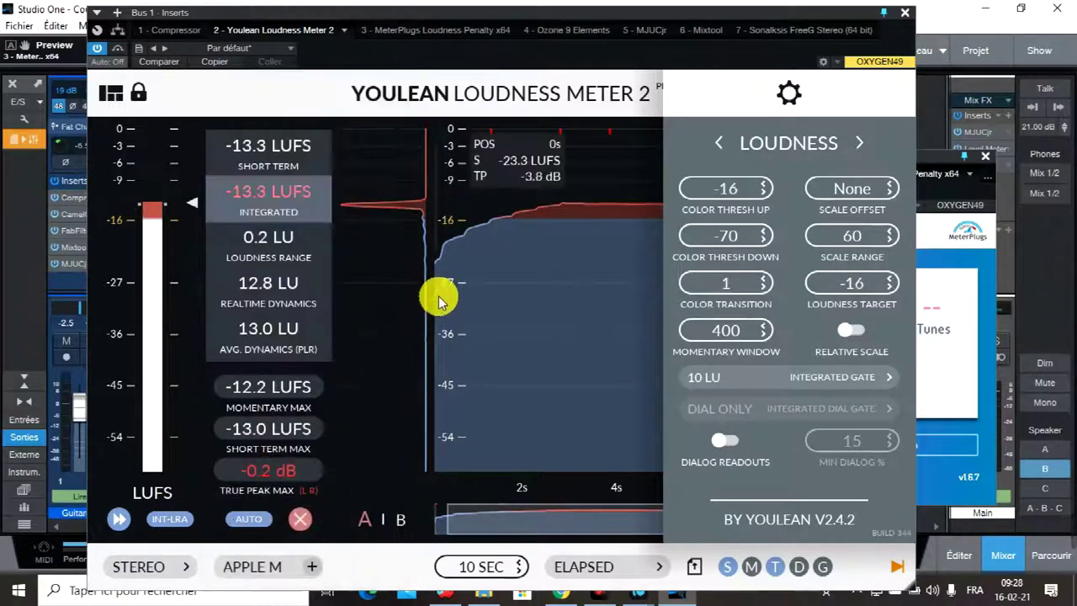
# - Turn the meter's relative scale on to view the readings relative to the target, and turn it off again
pyautogui.click(852, 330)
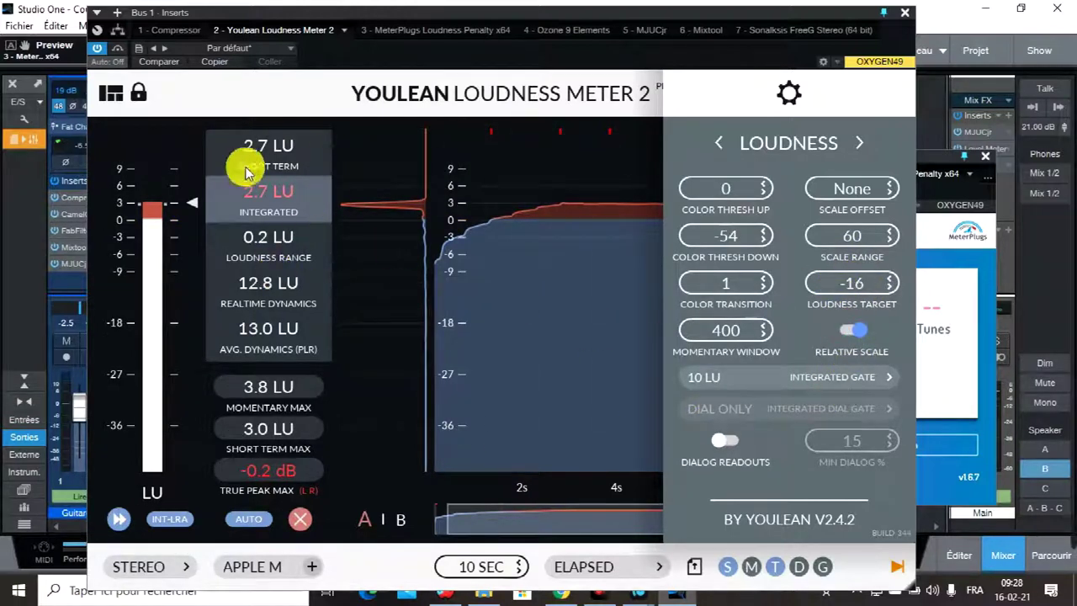
pyautogui.click(850, 331)
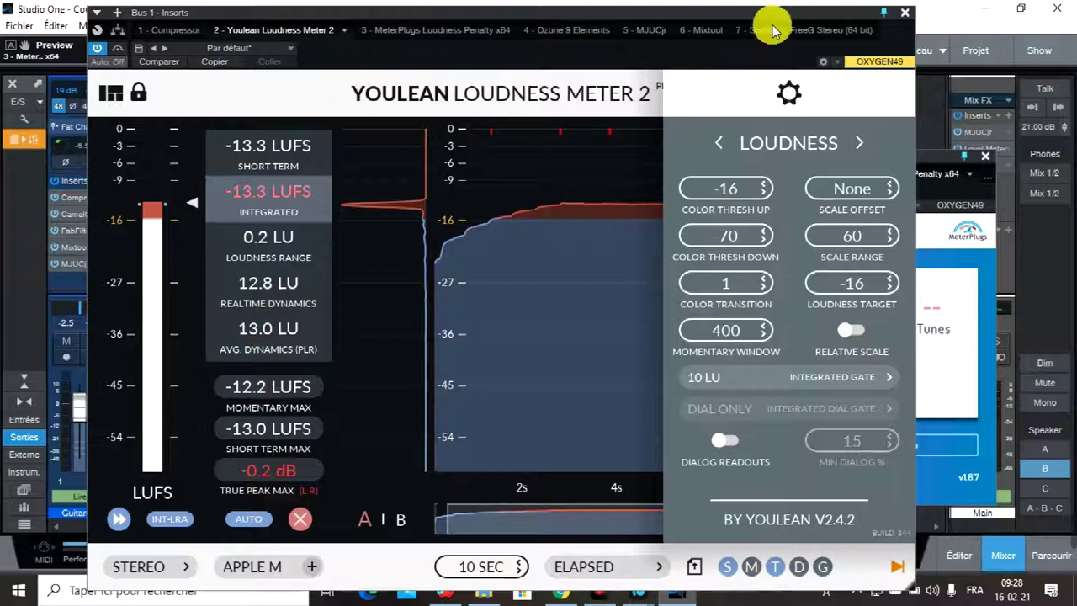
# - Move the Youlean meter aside to view the mixer channels, bring it back and set its preset to YouTube
pyautogui.moveTo(765, 21); pyautogui.dragTo(625, 282)
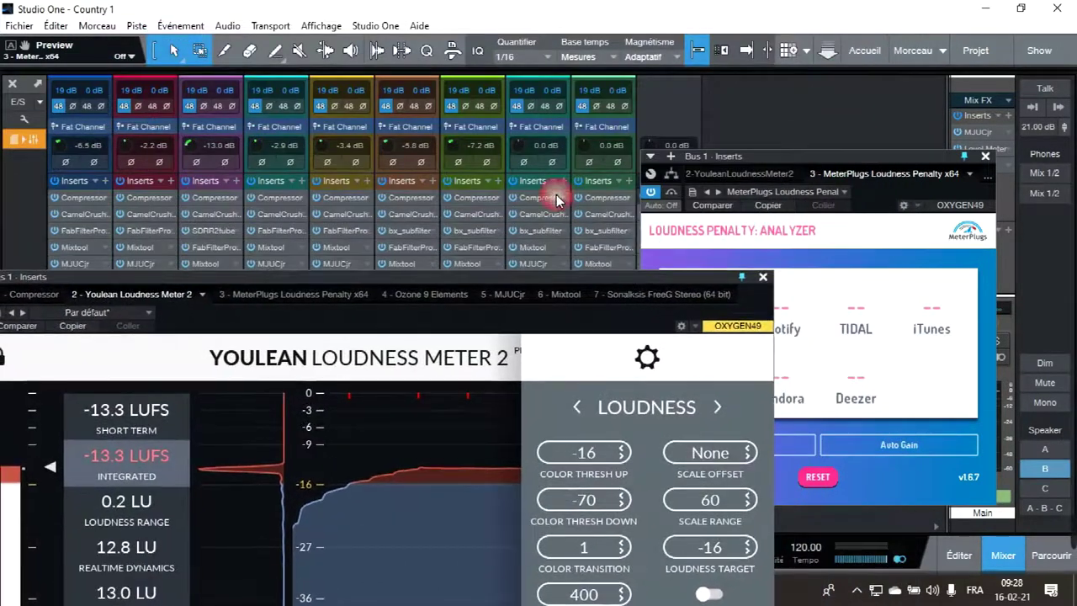
pyautogui.moveTo(558, 283); pyautogui.dragTo(588, 387)
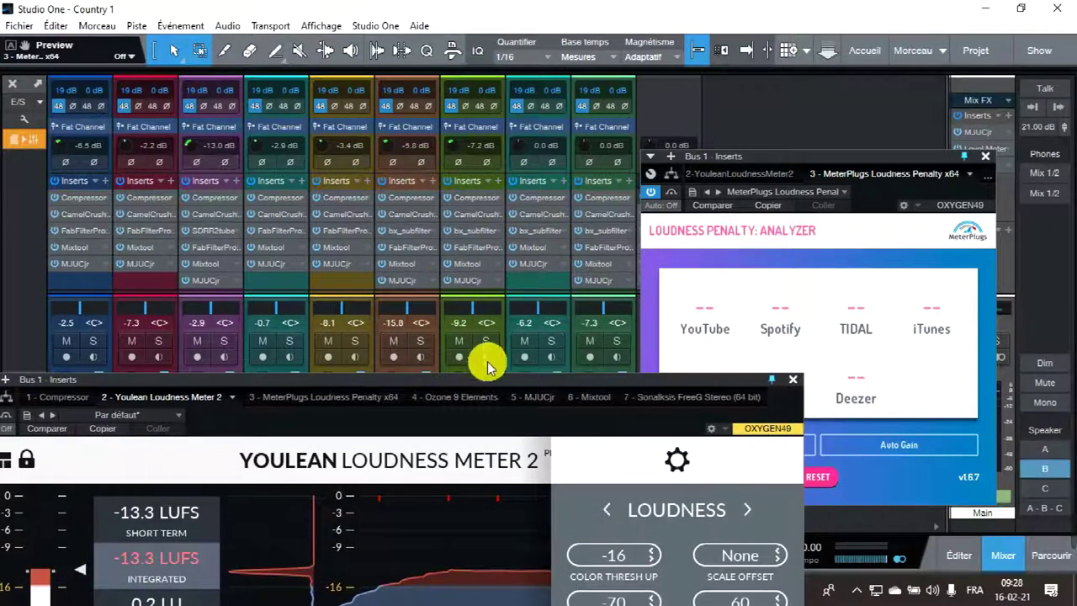
pyautogui.moveTo(473, 382); pyautogui.dragTo(579, 102)
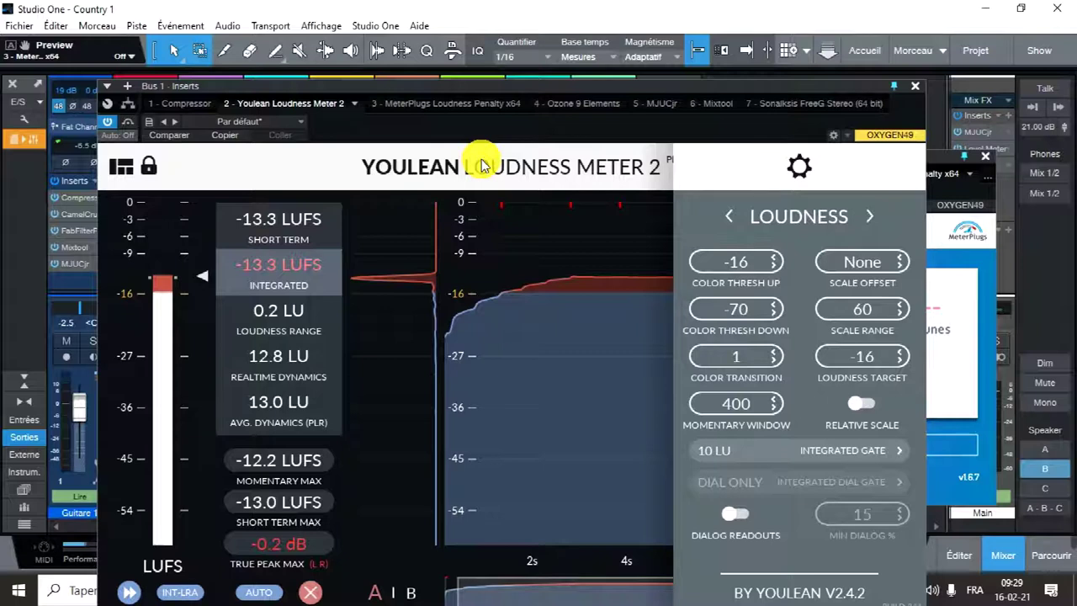
pyautogui.moveTo(488, 84); pyautogui.dragTo(536, 14)
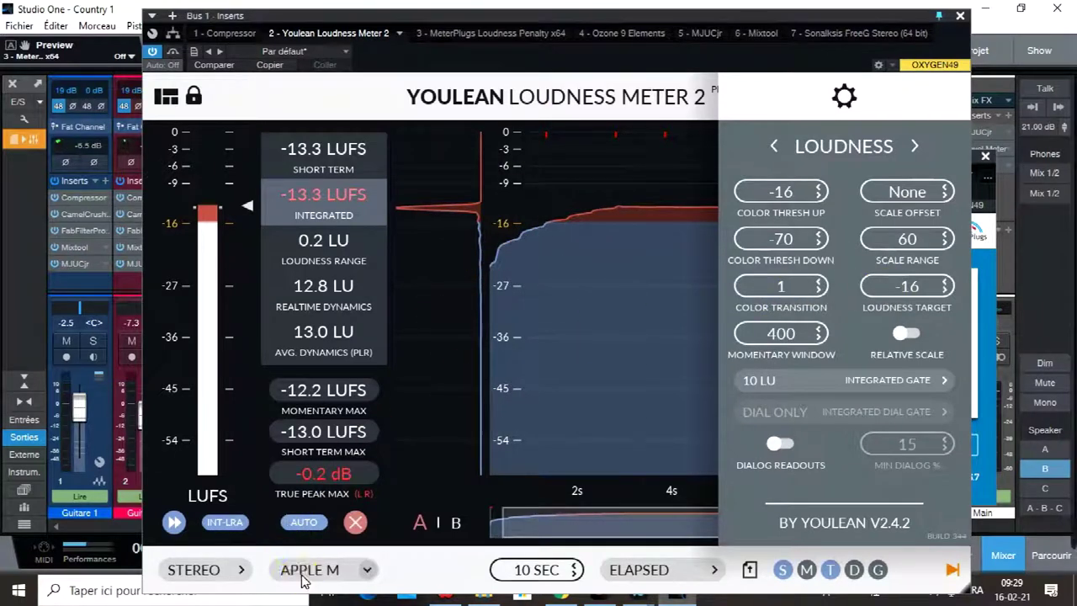
pyautogui.click(305, 581)
pyautogui.click(302, 432)
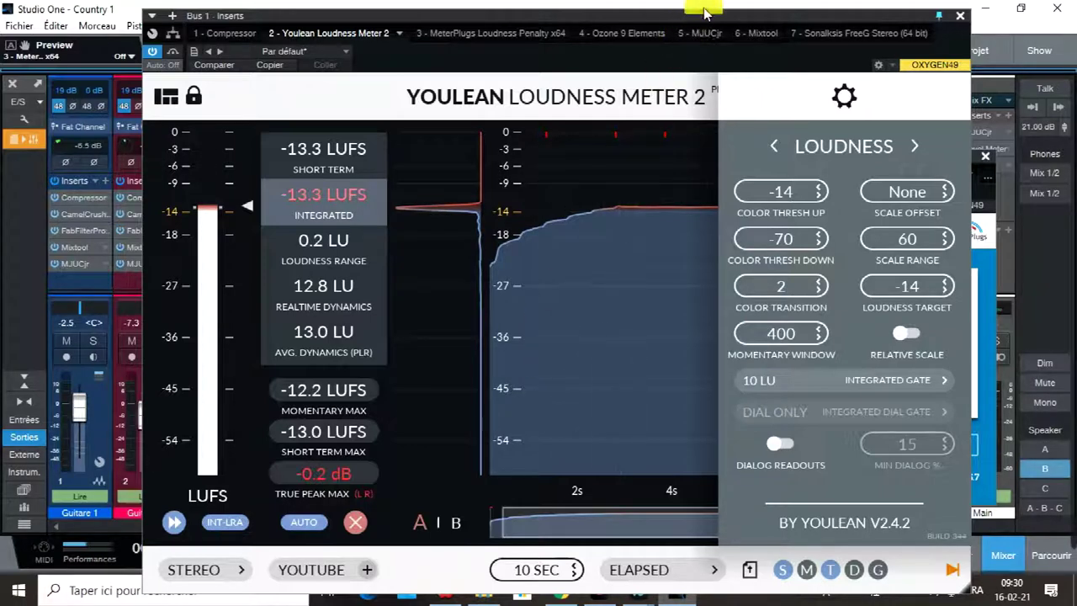
# - Move the Youlean and Loudness Penalty windows apart so the Bus 1 channel between them is accessible
pyautogui.moveTo(705, 20); pyautogui.dragTo(453, 41)
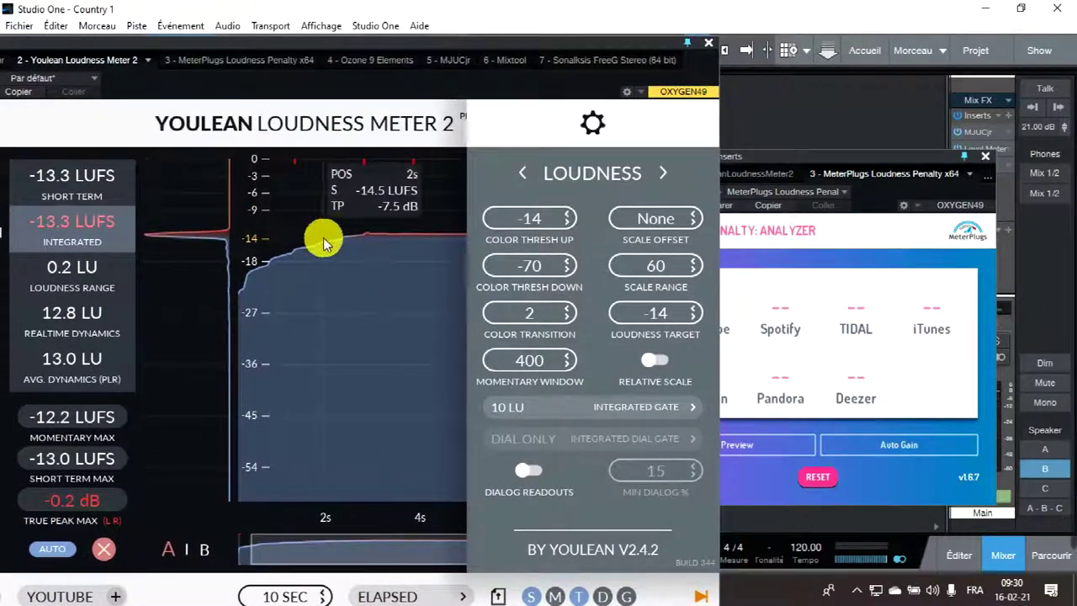
pyautogui.moveTo(615, 54); pyautogui.dragTo(573, 101)
pyautogui.moveTo(781, 158); pyautogui.dragTo(912, 178)
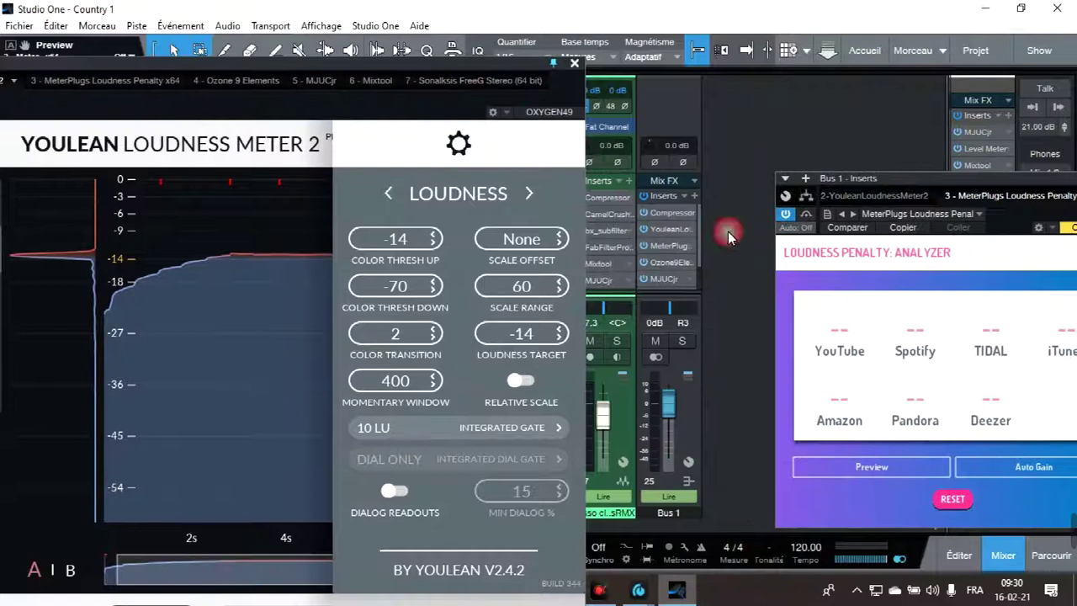
# - Open Bus 1's Ozone 9 Elements to view its Maximizer, and move its window clear of the meters
pyautogui.click(668, 265)
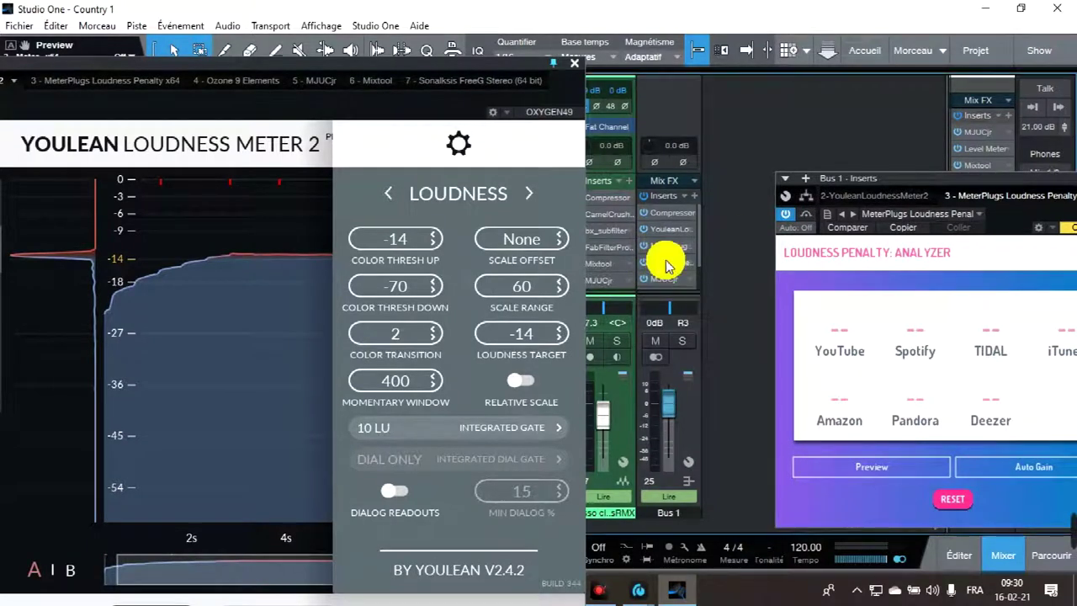
pyautogui.moveTo(503, 292); pyautogui.dragTo(592, 51)
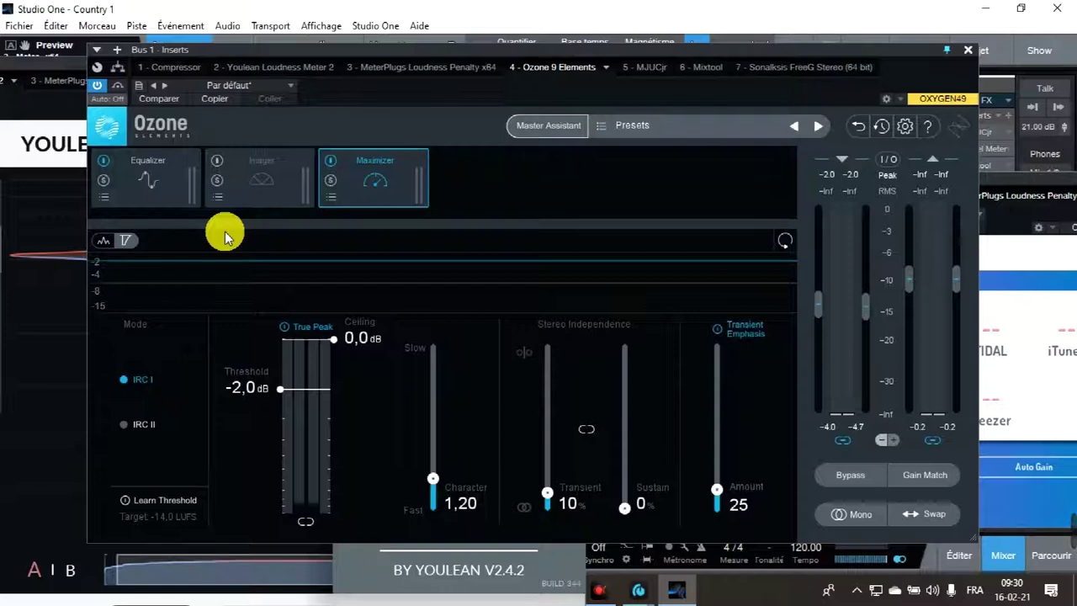
pyautogui.moveTo(897, 53); pyautogui.dragTo(1073, 6)
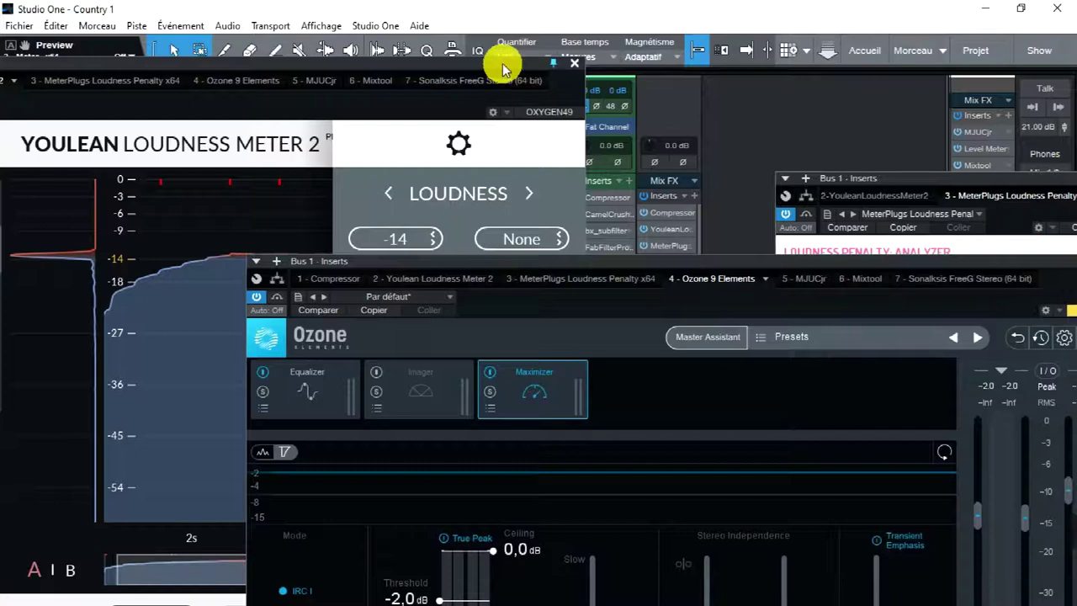
pyautogui.moveTo(620, 270); pyautogui.dragTo(572, 578)
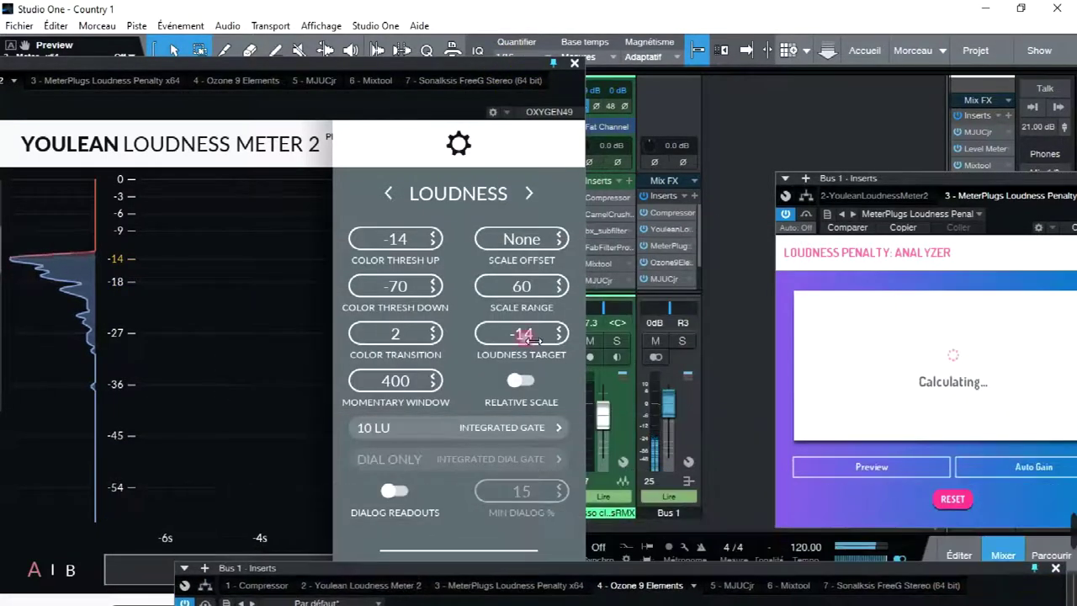
# - Bring the full Youlean meter into view with Loudness Penalty over it, and reset the penalty analysis
pyautogui.moveTo(368, 68); pyautogui.dragTo(628, 22)
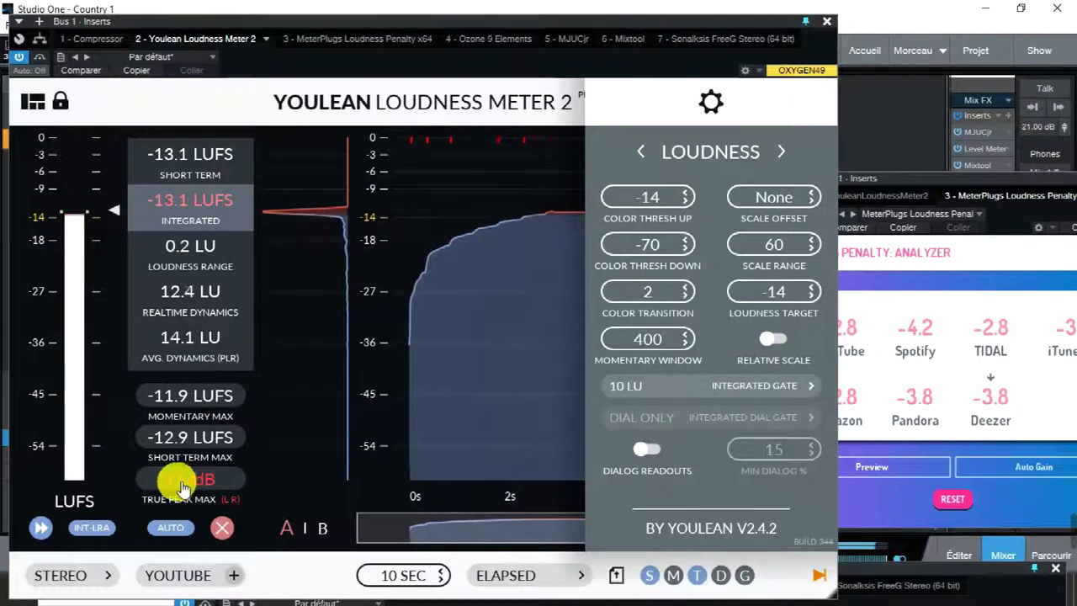
pyautogui.moveTo(476, 22); pyautogui.dragTo(388, 7)
pyautogui.moveTo(959, 181); pyautogui.dragTo(547, 114)
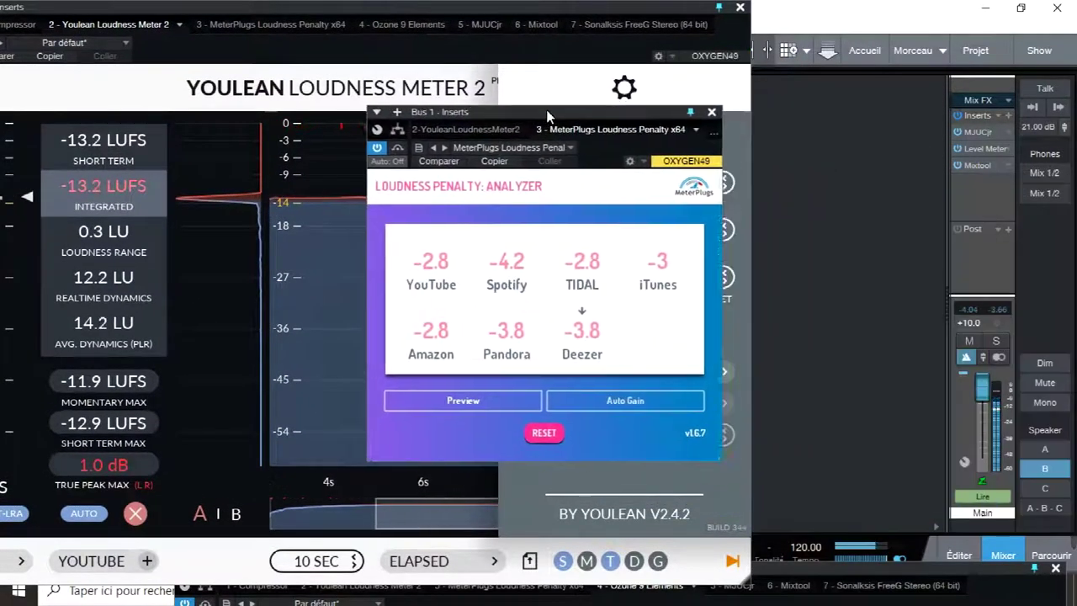
pyautogui.click(538, 435)
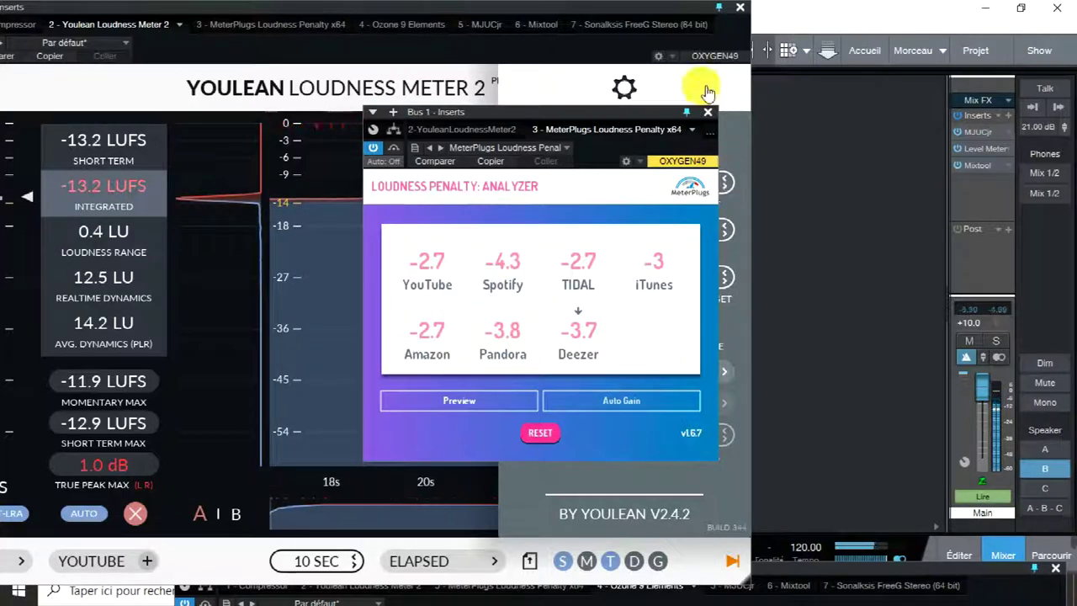
# - Move Loudness Penalty aside, bring Ozone 9 Elements forward again and arrange it alongside the Youlean meter
pyautogui.moveTo(659, 7); pyautogui.dragTo(355, 92)
pyautogui.moveTo(596, 127); pyautogui.dragTo(1008, 165)
pyautogui.click(659, 248)
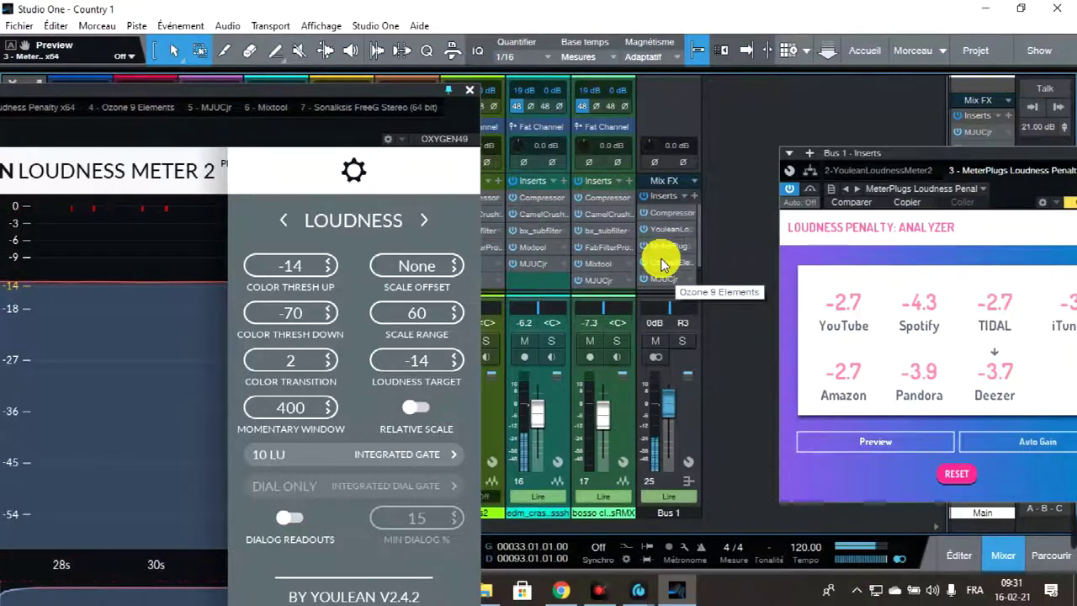
pyautogui.click(661, 263)
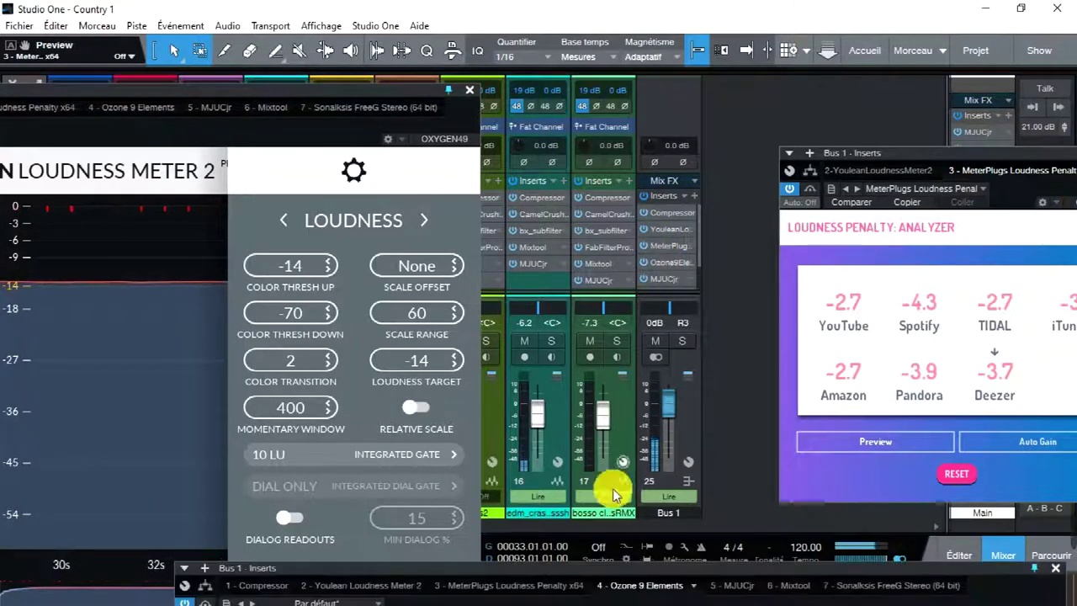
pyautogui.moveTo(553, 562); pyautogui.dragTo(745, 41)
pyautogui.moveTo(178, 95); pyautogui.dragTo(396, 26)
pyautogui.moveTo(165, 91); pyautogui.dragTo(196, 87)
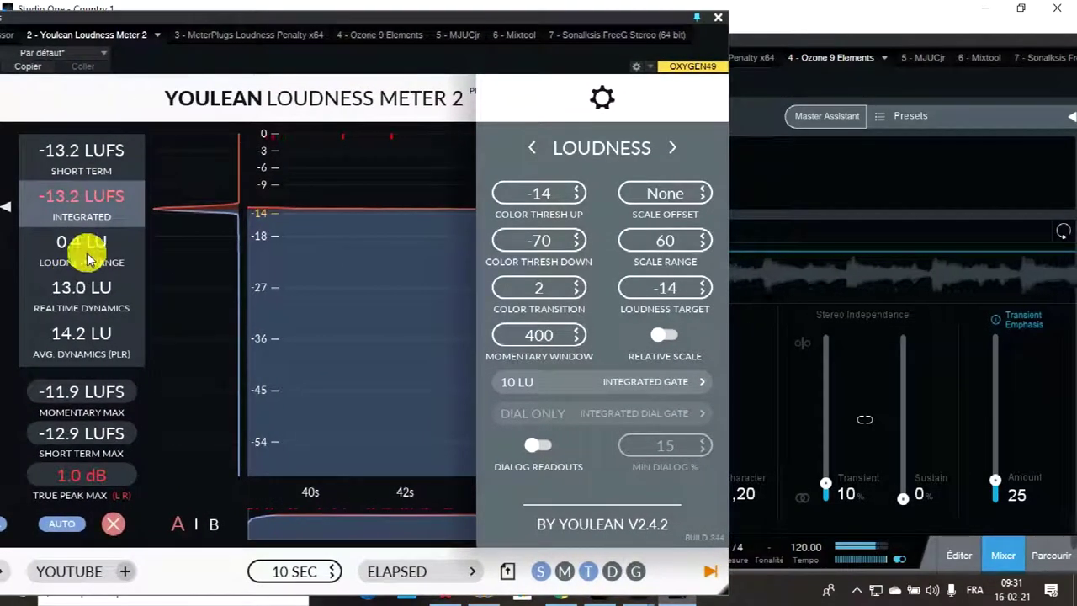
# - Set the Ozone Maximizer's threshold to -4.0 dB, keeping the Youlean readings visible beside it
pyautogui.click(881, 52)
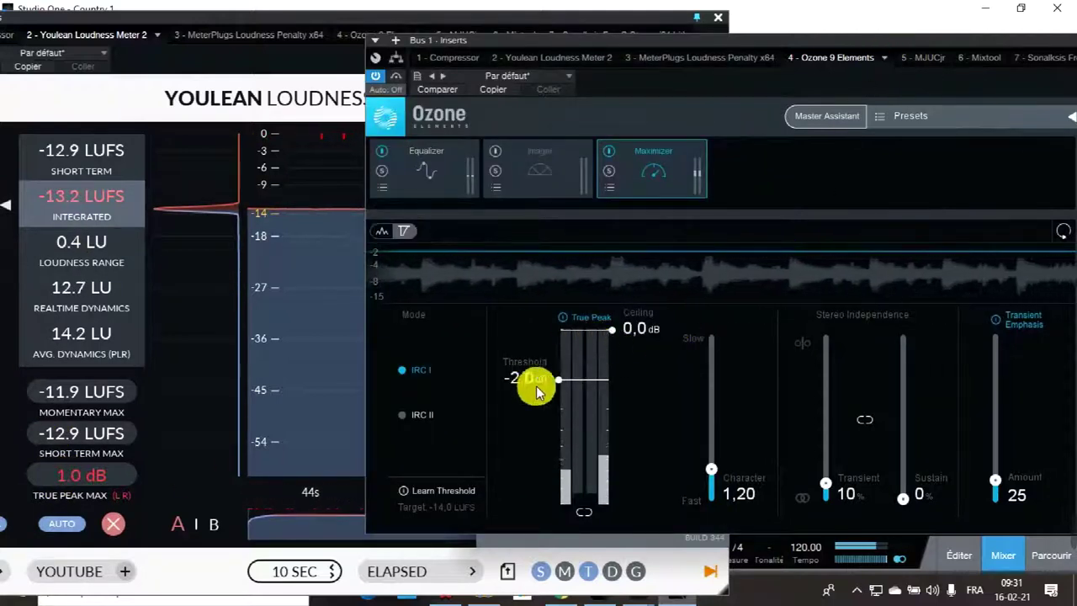
pyautogui.moveTo(869, 46); pyautogui.dragTo(630, 59)
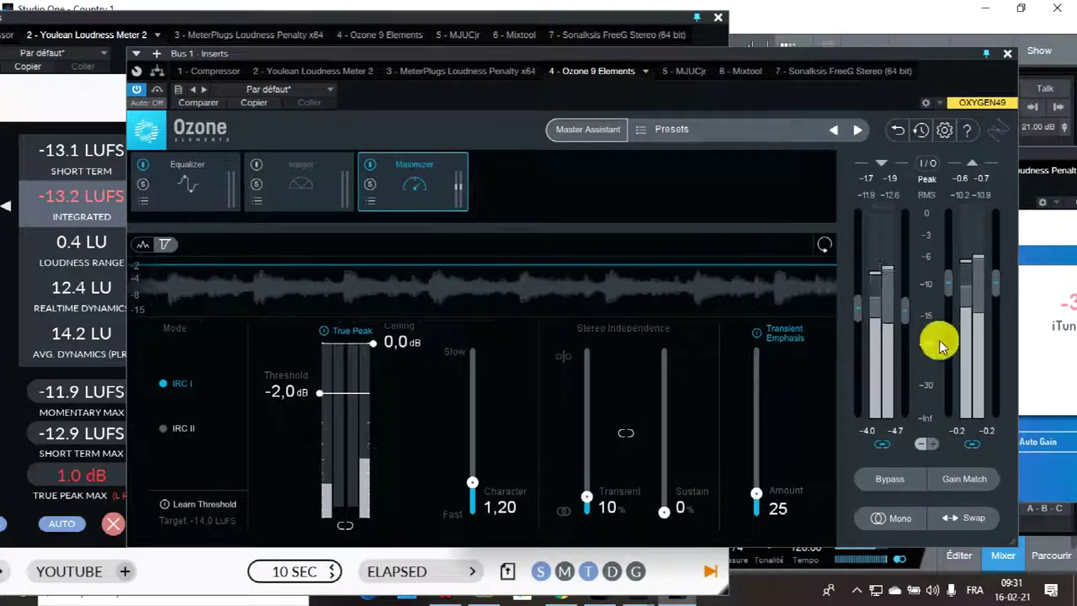
pyautogui.moveTo(645, 56); pyautogui.dragTo(866, 69)
pyautogui.moveTo(925, 65); pyautogui.dragTo(998, 64)
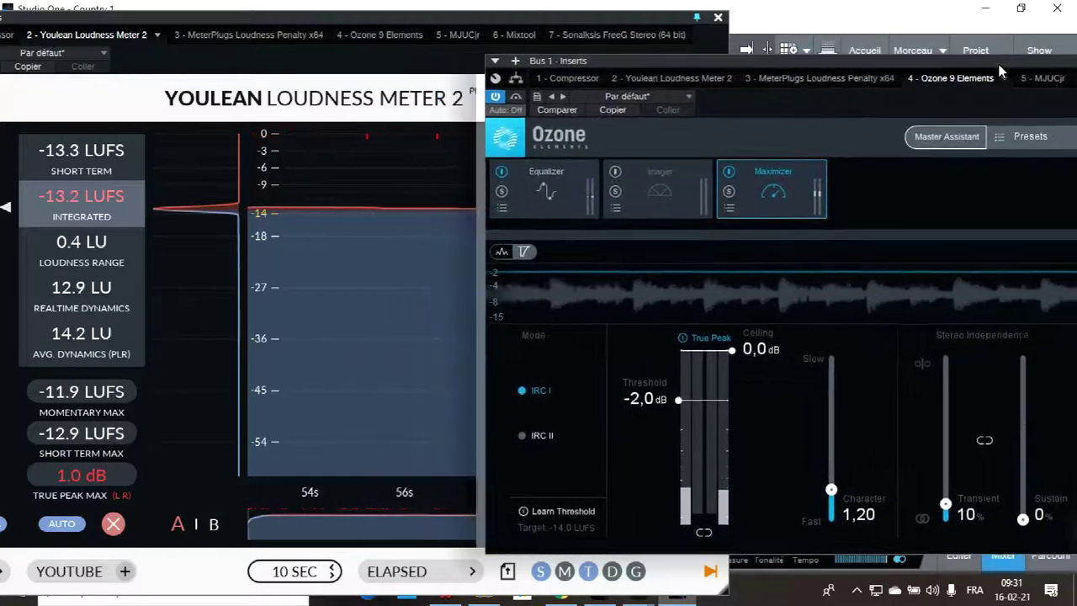
pyautogui.moveTo(657, 406); pyautogui.dragTo(655, 428)
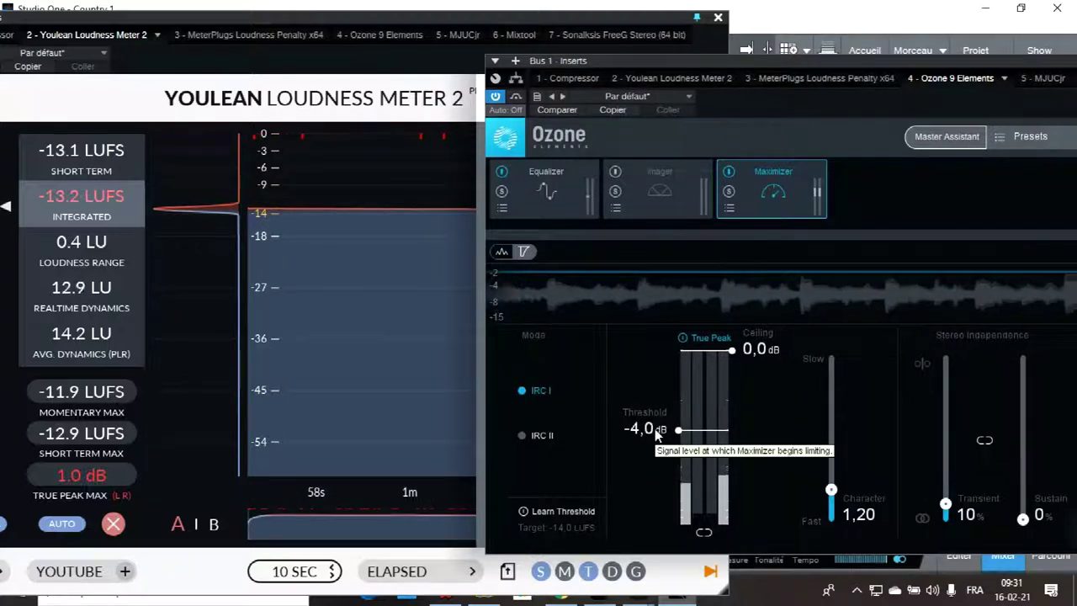
# - Reset the Youlean meter to remeasure the loudness, and bring the Ozone Maximizer back to the front
pyautogui.click(376, 372)
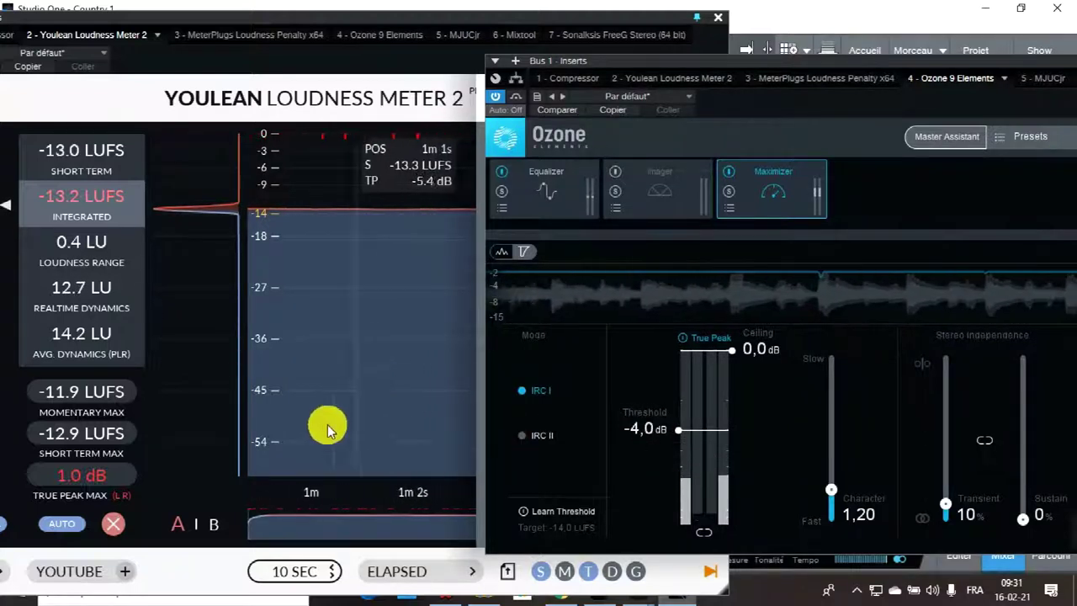
pyautogui.click(112, 523)
pyautogui.click(603, 97)
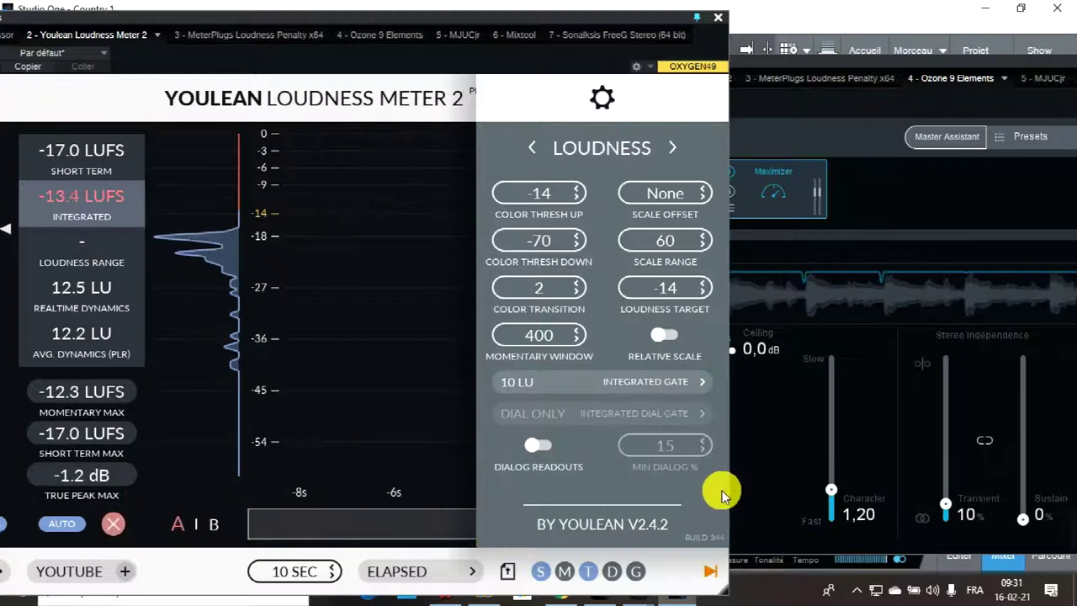
pyautogui.click(764, 449)
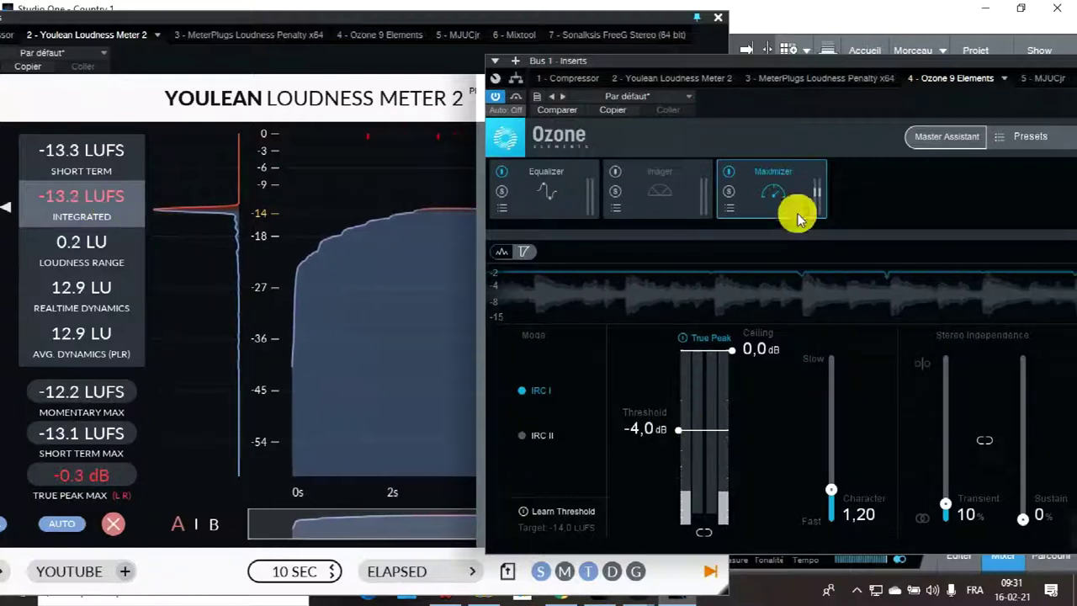
# - Move Ozone aside, bring Loudness Penalty forward and reset its analysis to recalculate the platform penalties
pyautogui.moveTo(866, 63); pyautogui.dragTo(272, 77)
pyautogui.click(576, 201)
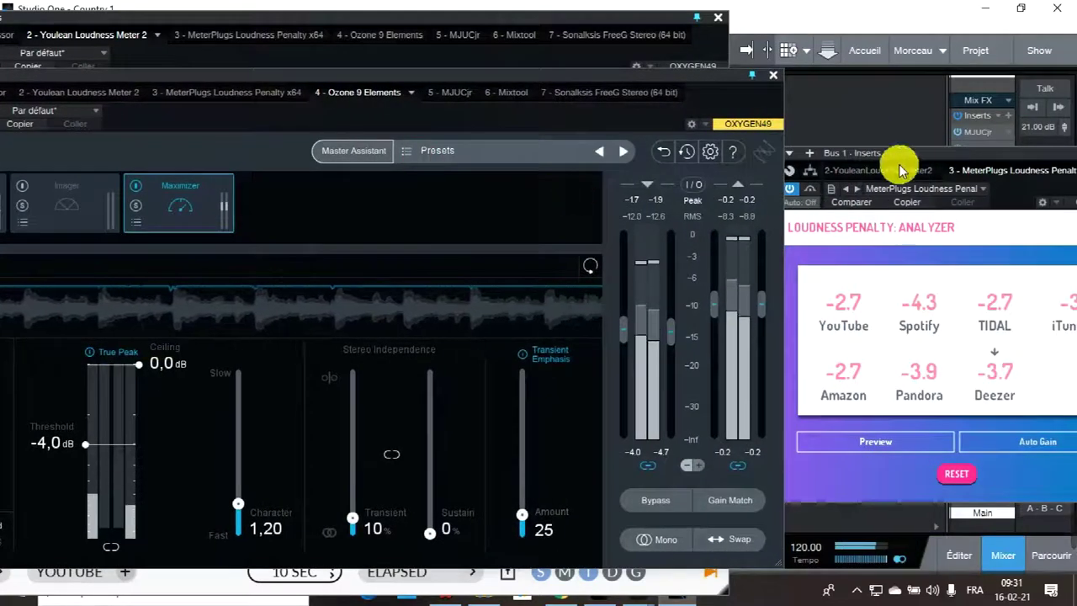
pyautogui.moveTo(930, 152); pyautogui.dragTo(513, 113)
pyautogui.click(535, 436)
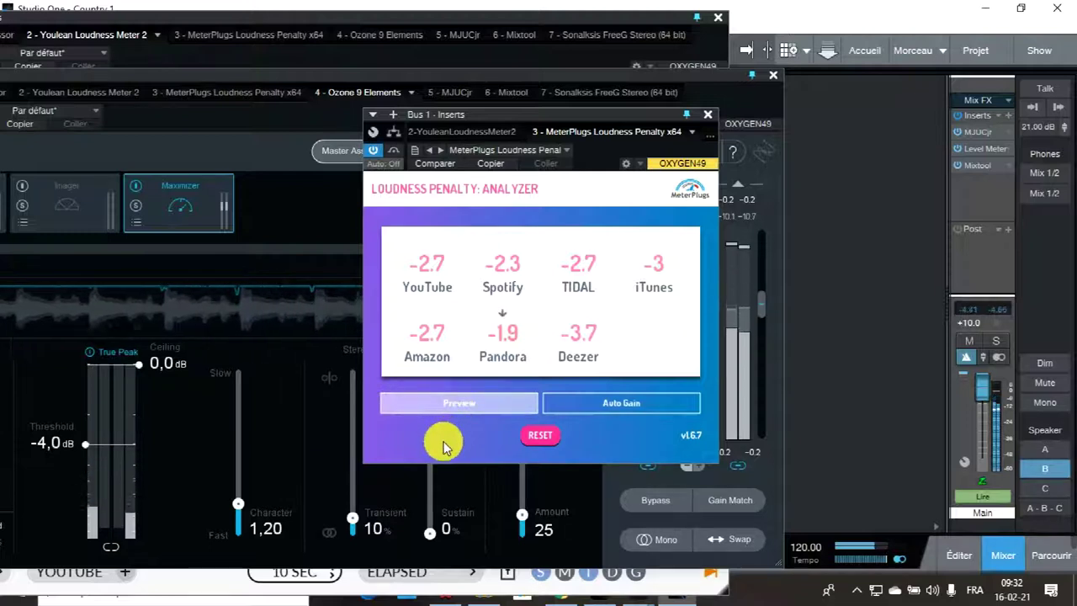
# - Switch the Loudness Penalty preview off and on repeatedly to compare the original level with the platform playback gain
pyautogui.click(477, 407)
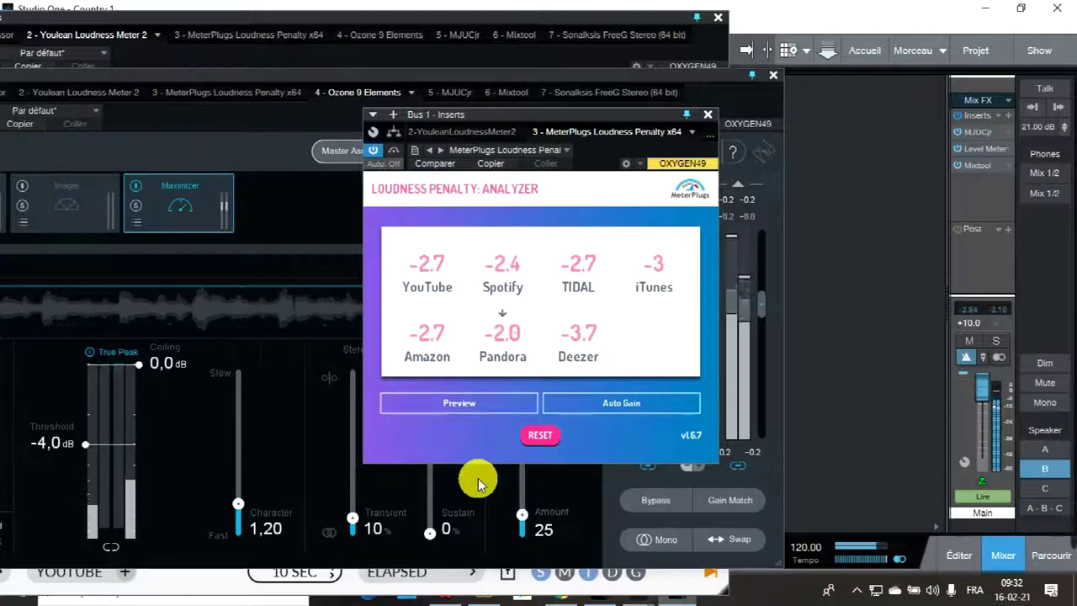
pyautogui.click(454, 403)
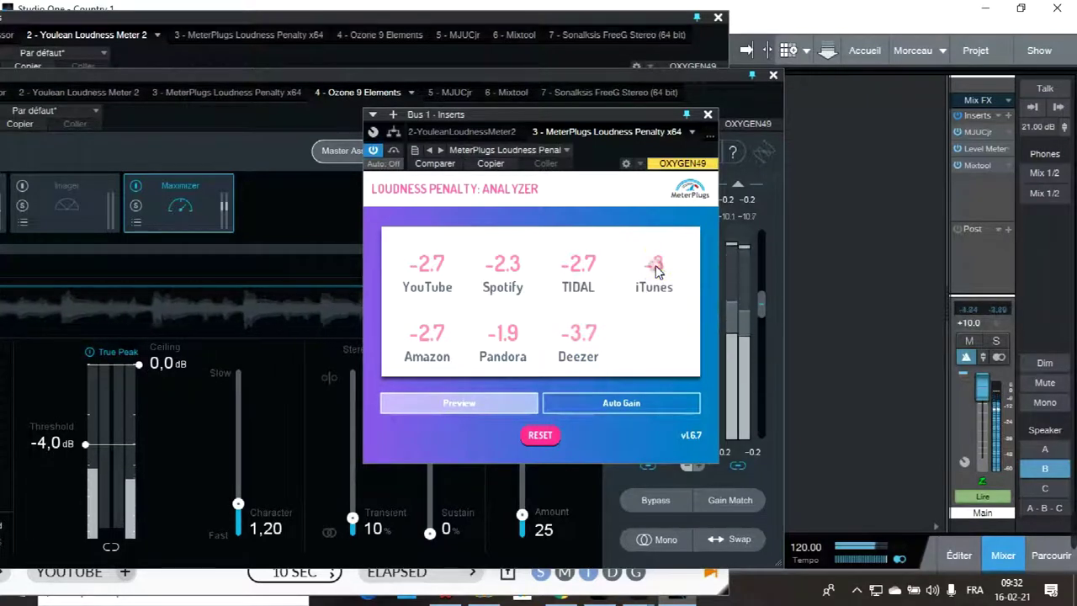
pyautogui.click(474, 409)
pyautogui.click(457, 404)
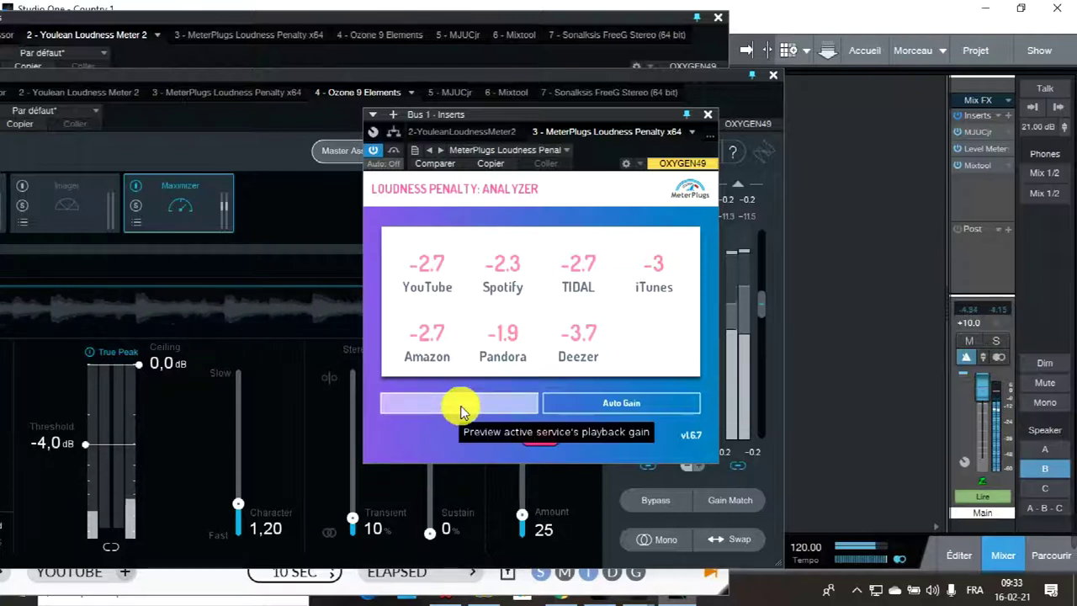
pyautogui.click(460, 406)
# - Preview the playback gain for Pandora and iTunes in Loudness Penalty, and leave the preview off
pyautogui.click(507, 335)
pyautogui.click(464, 404)
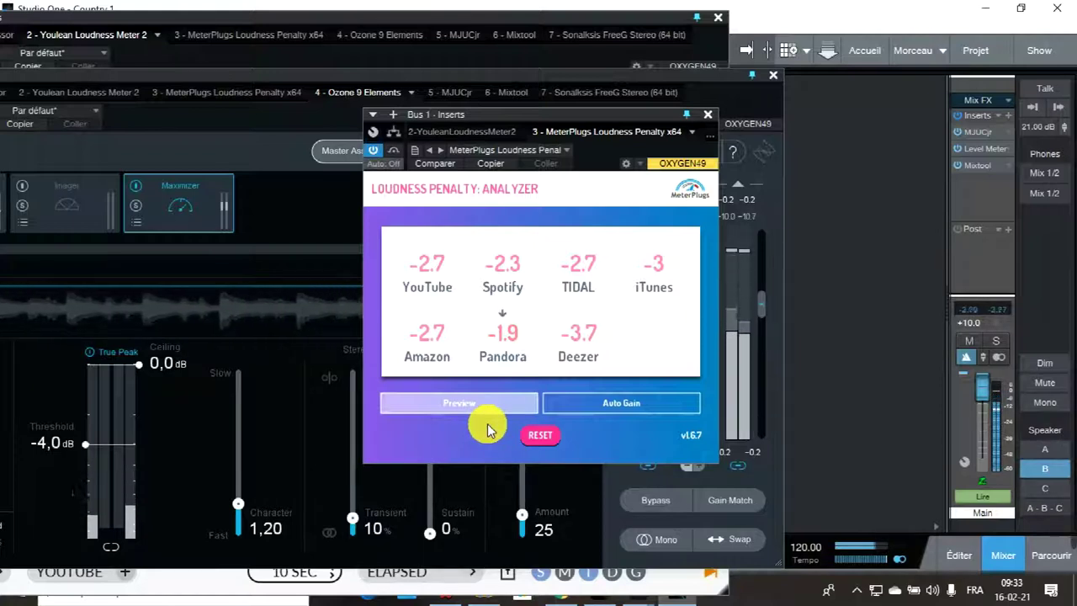
pyautogui.moveTo(493, 420)
pyautogui.mouseDown()
pyautogui.moveTo(447, 401)
pyautogui.moveTo(453, 426)
pyautogui.moveTo(474, 346)
pyautogui.moveTo(445, 402)
pyautogui.mouseUp()
pyautogui.click(662, 274)
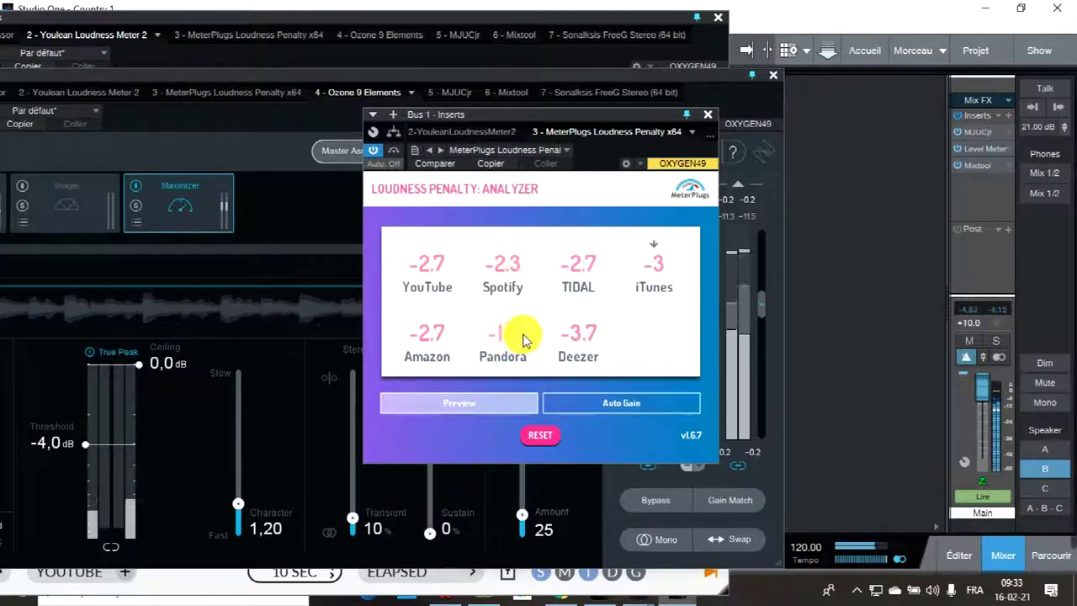
pyautogui.click(459, 403)
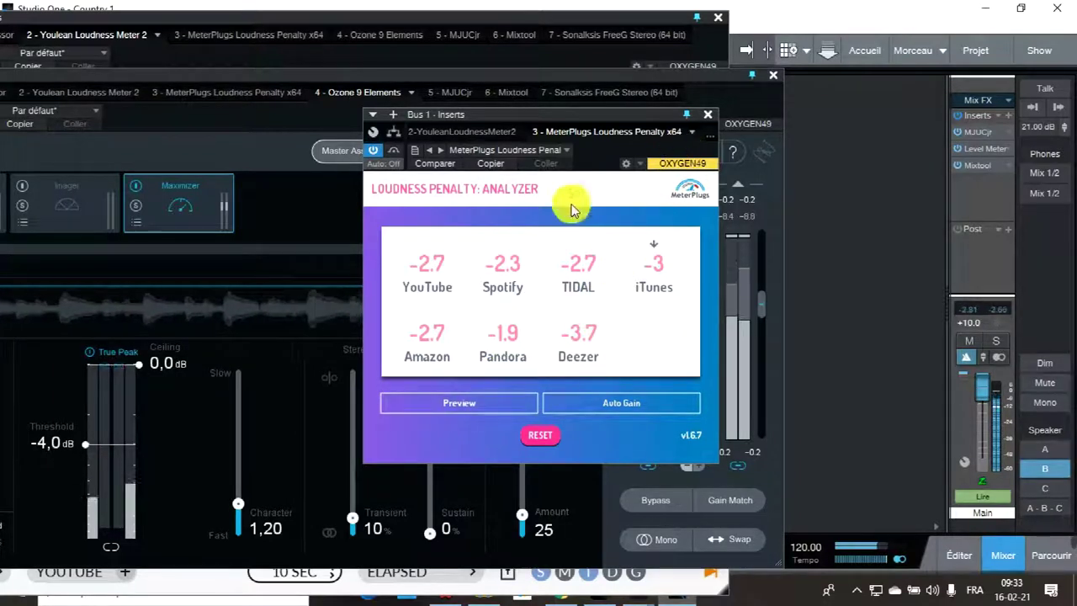
# - Bring the Youlean meter forward and export the looped range's mix as the 16-bit, 44.1 kHz Wave file Mixdown
pyautogui.click(347, 25)
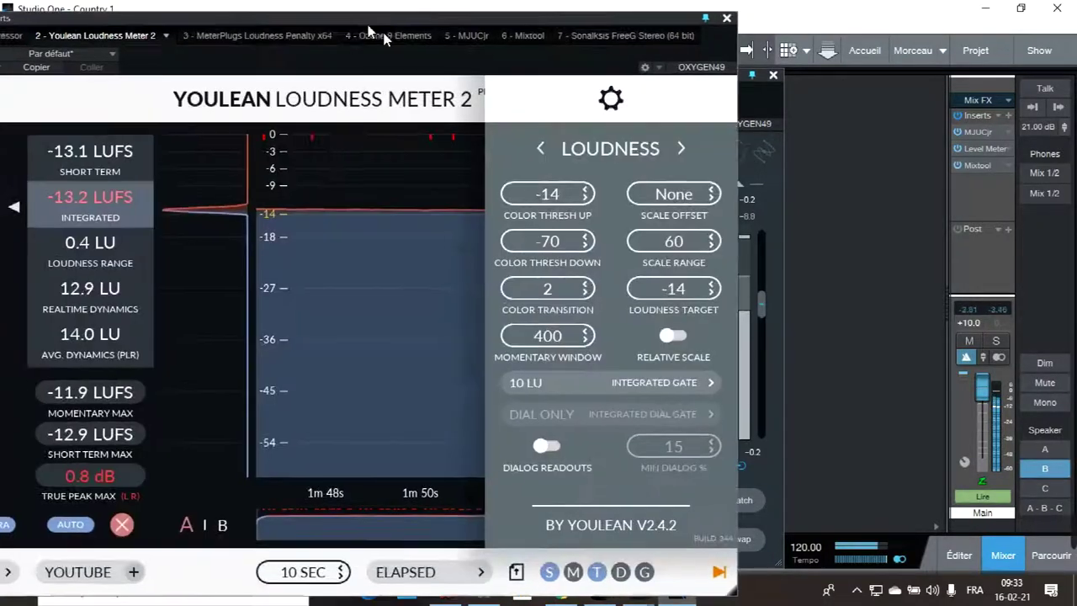
pyautogui.moveTo(367, 24); pyautogui.dragTo(503, 94)
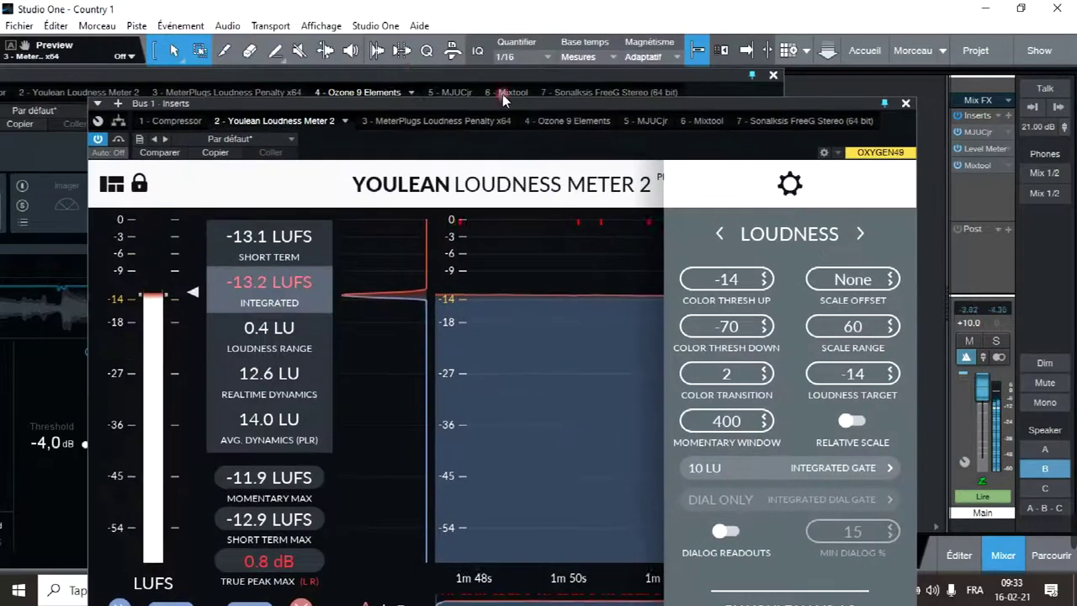
pyautogui.click(99, 26)
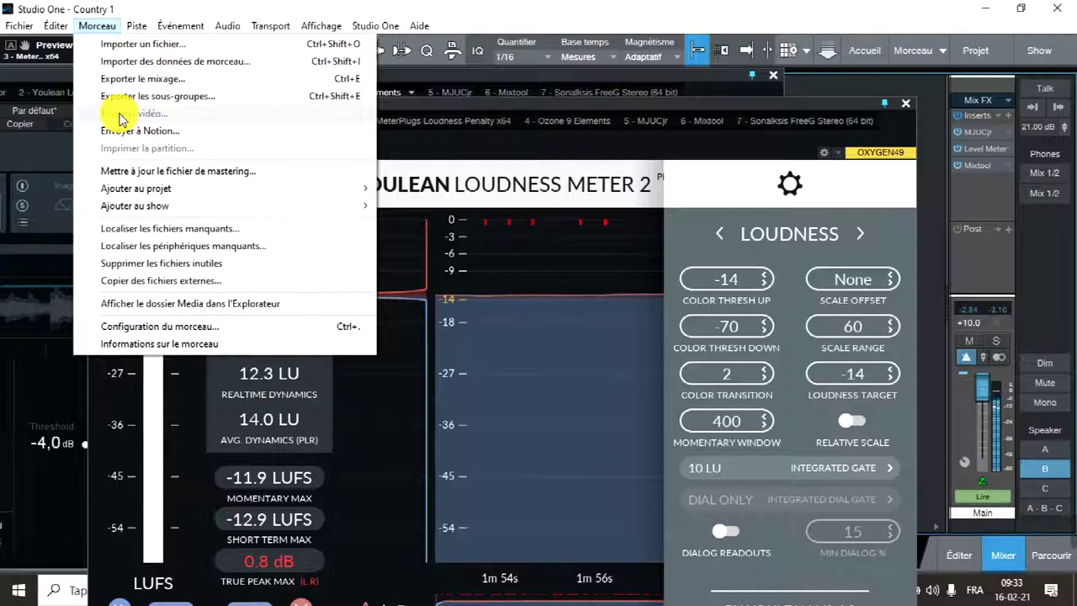
pyautogui.moveTo(260, 206)
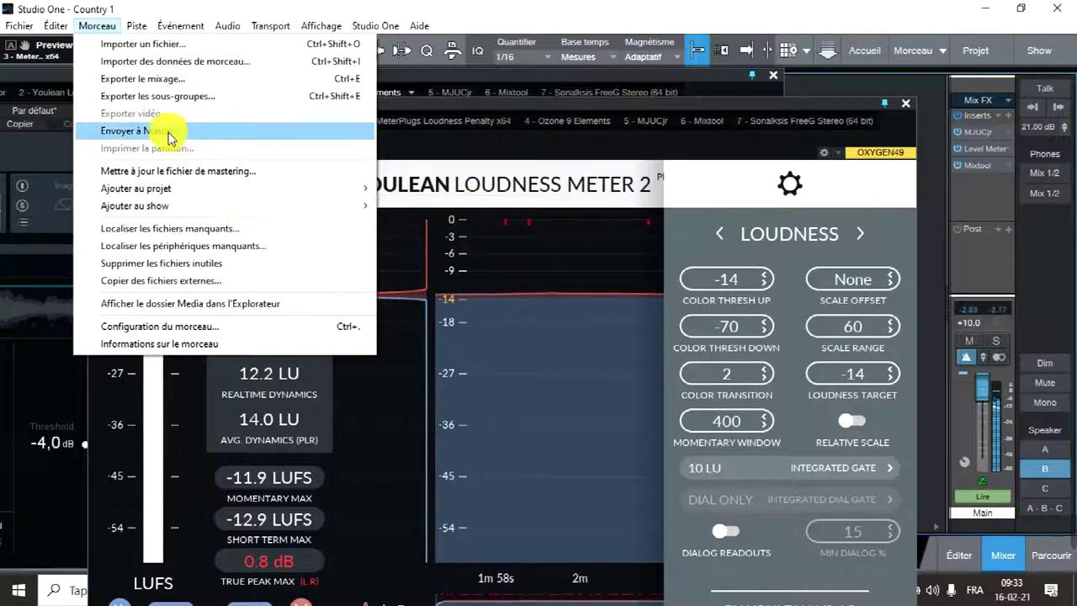
pyautogui.click(161, 82)
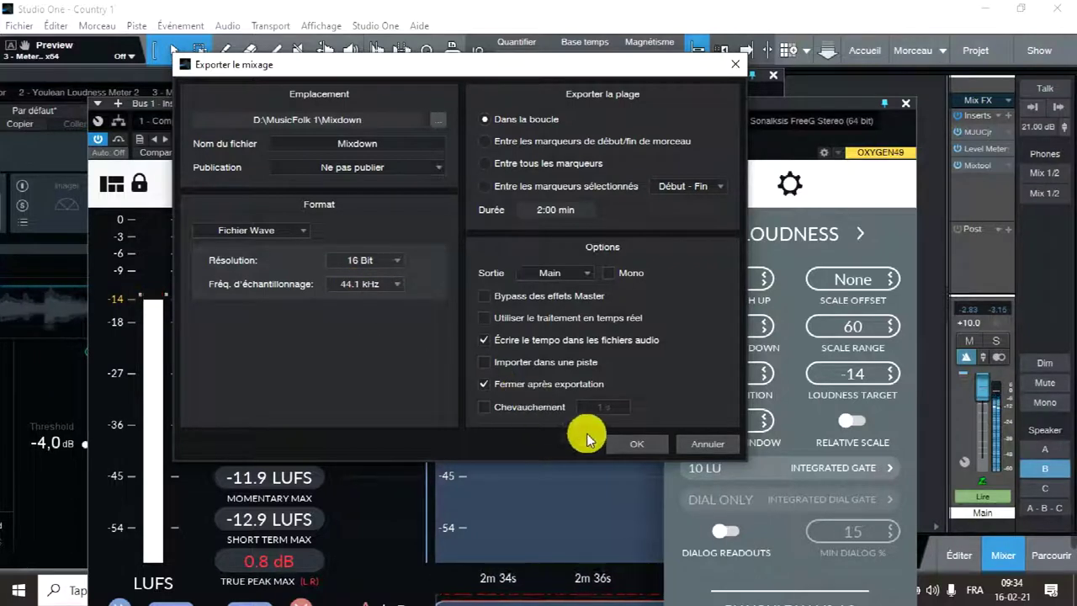
pyautogui.click(626, 443)
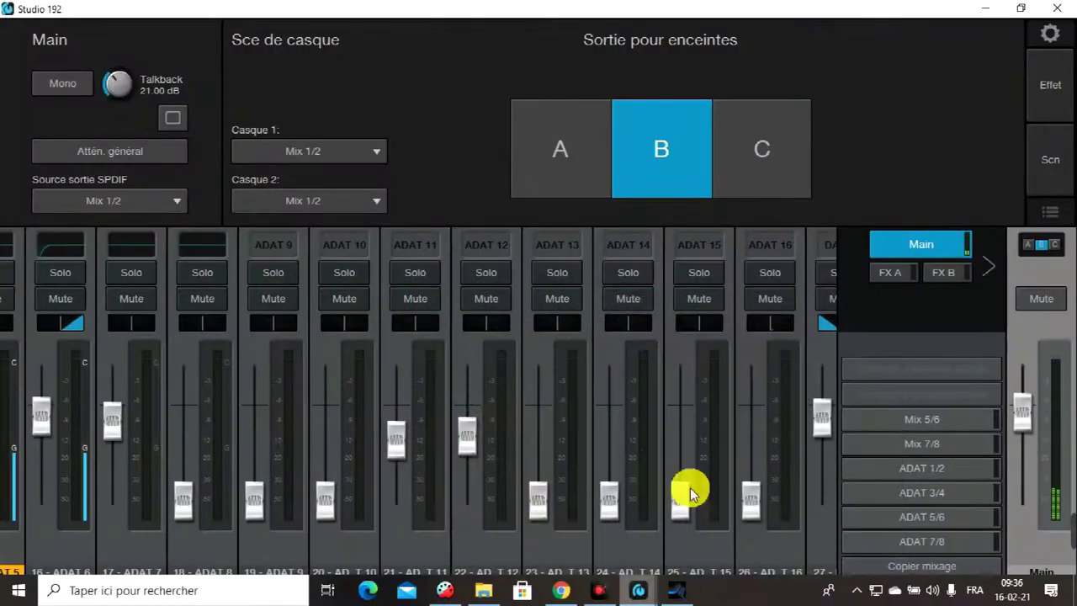
# - Minimize the open windows to reach the desktop, and switch to Chrome with the loudnesspenalty.com page maximized
pyautogui.click(985, 8)
pyautogui.click(836, 27)
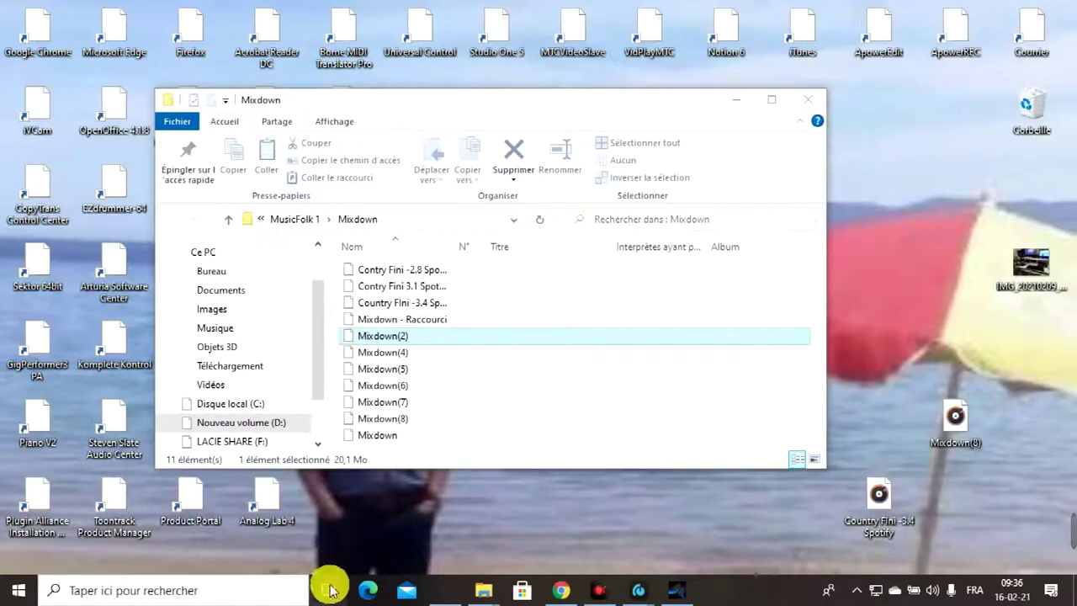
pyautogui.click(561, 590)
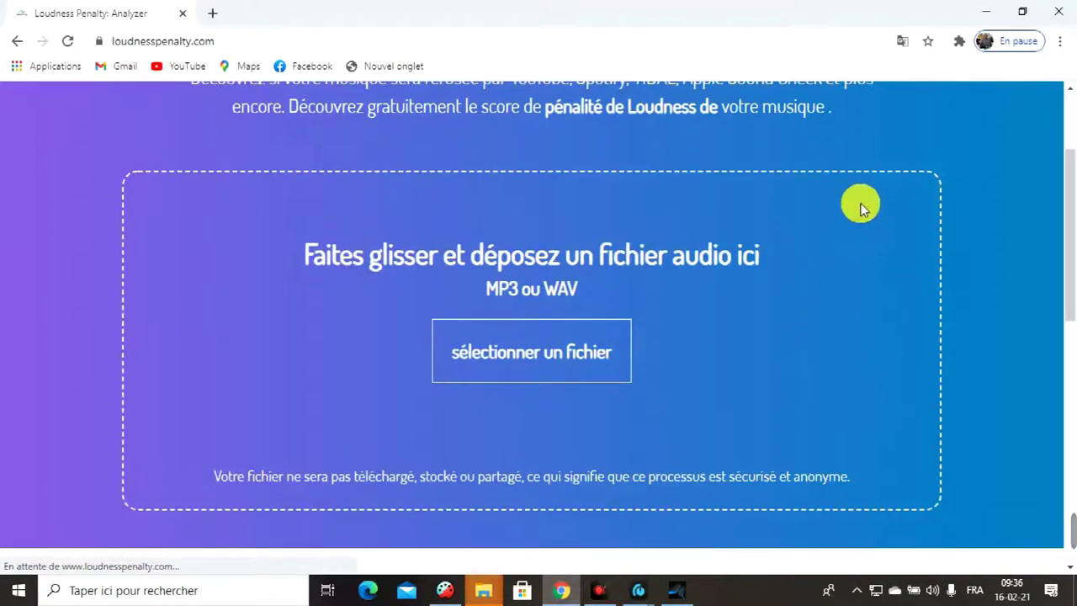
pyautogui.click(1022, 16)
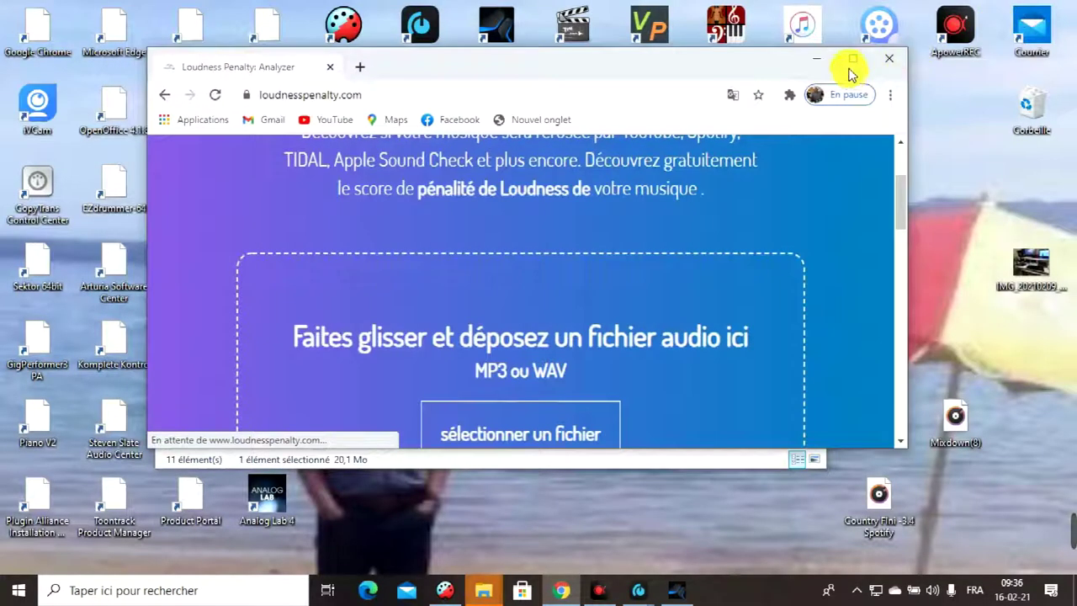
pyautogui.click(850, 64)
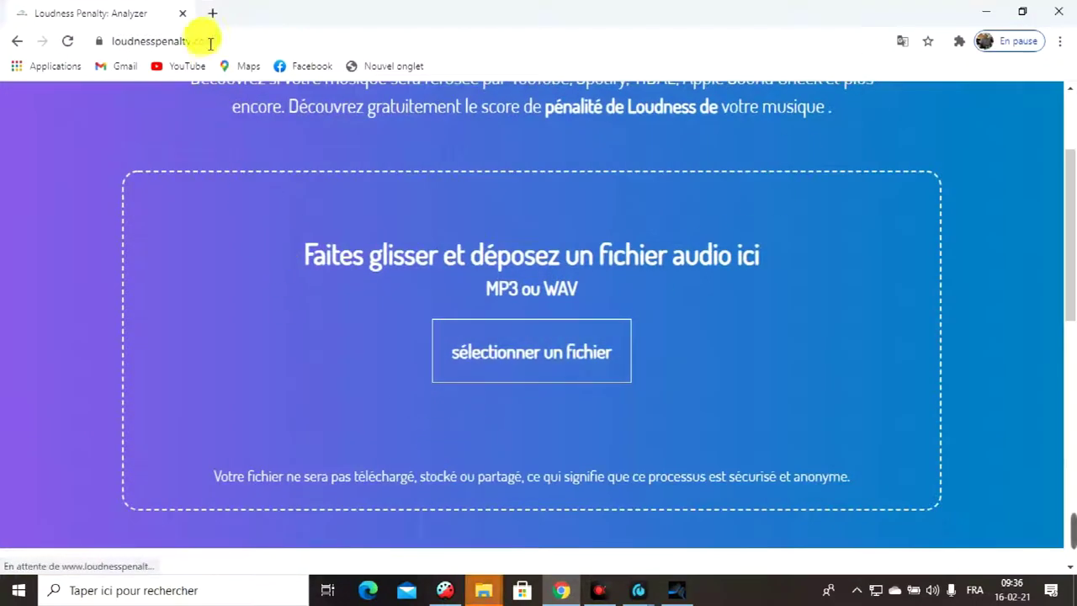
# - Open the Loudness Penalty: Analyzer site in a new tab through a Google search for "loudness penalty analyzer", and close the older duplicate tab
pyautogui.click(212, 13)
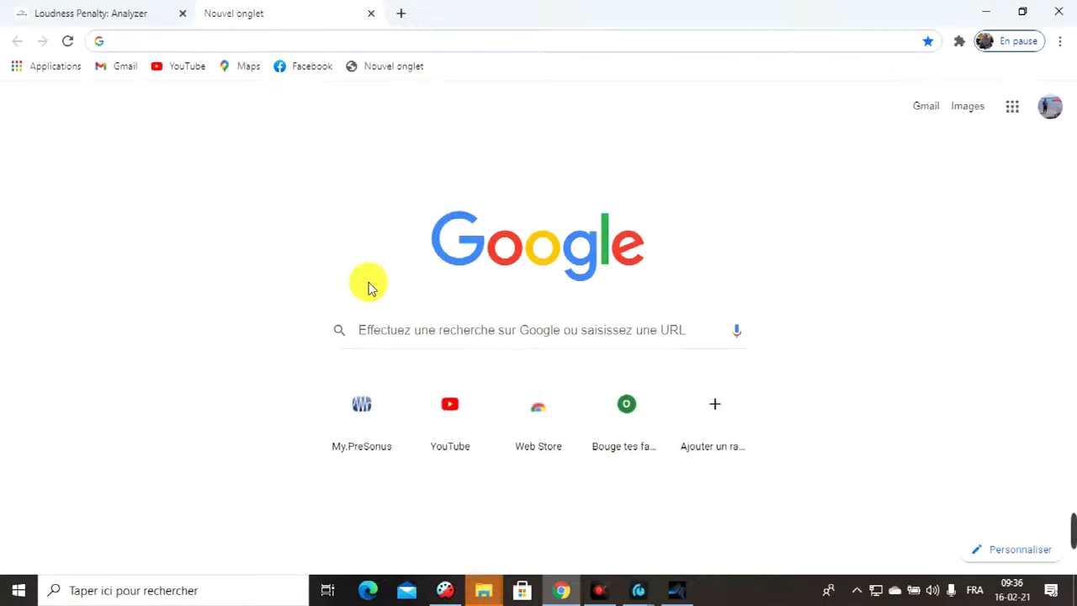
pyautogui.write('lou')
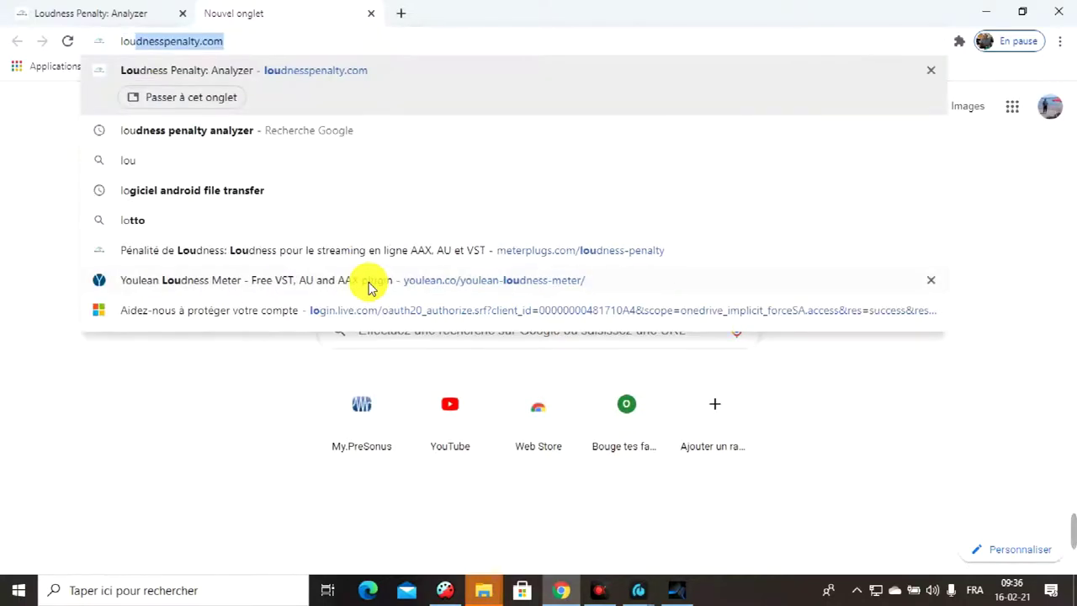
pyautogui.press('BackSpace')
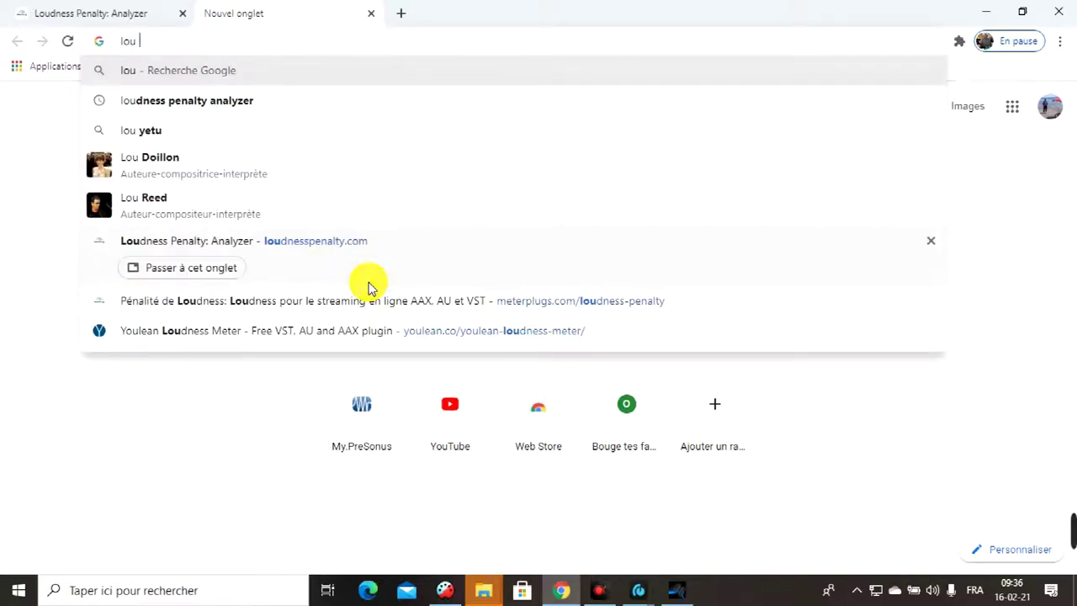
pyautogui.write('d')
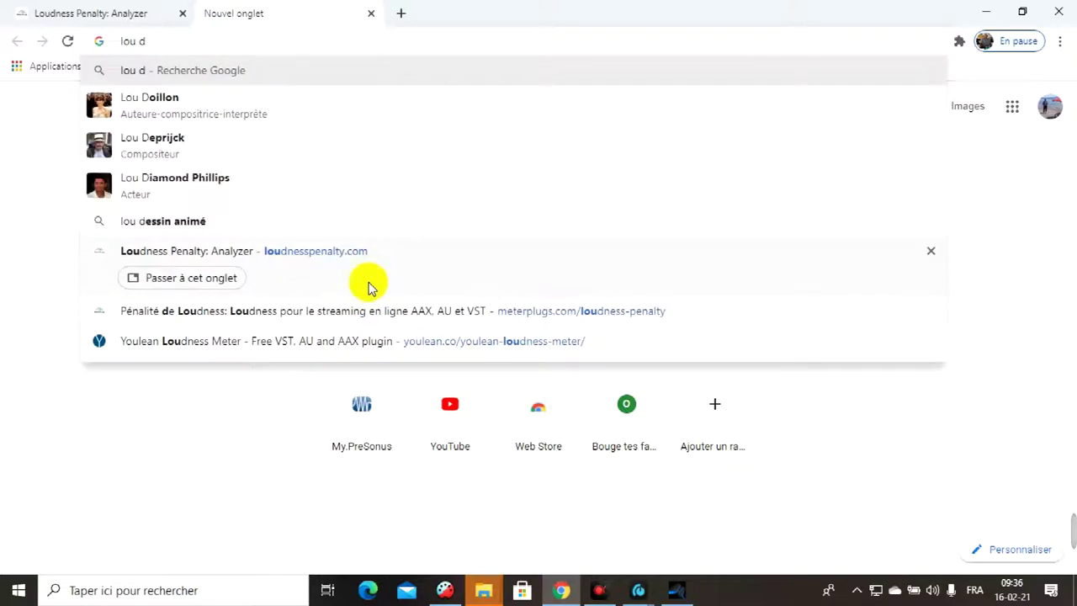
pyautogui.press('BackSpace')
pyautogui.press('BackSpace')
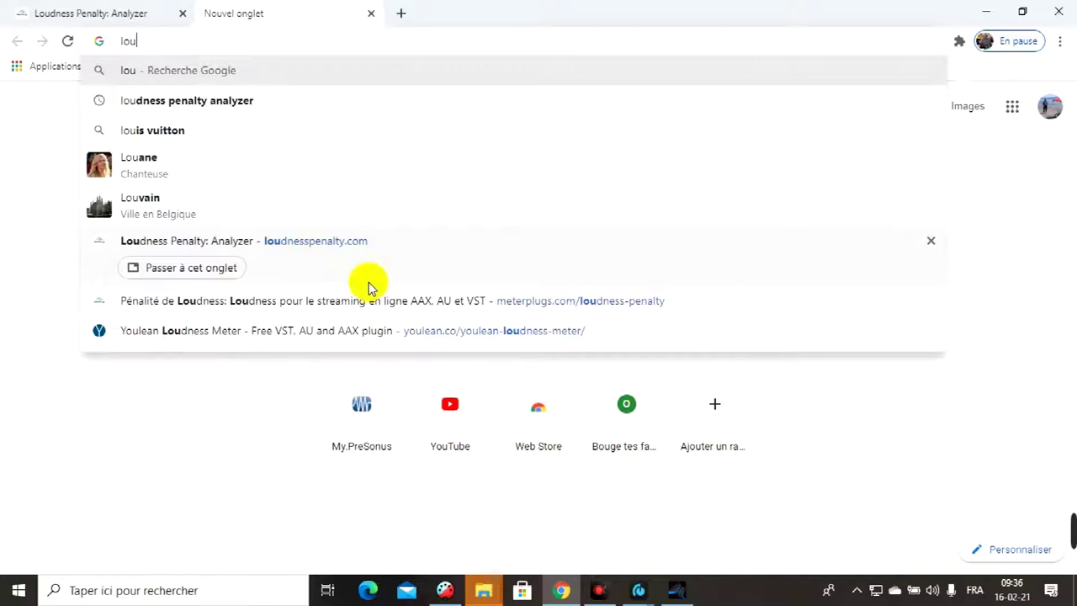
pyautogui.write('db')
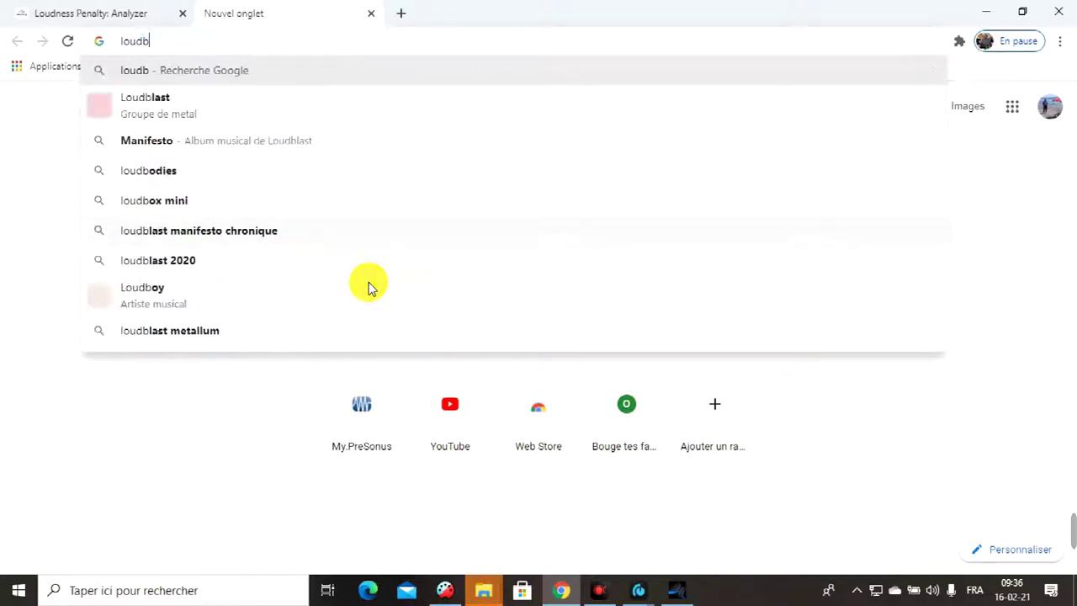
pyautogui.press('BackSpace')
pyautogui.write('ne')
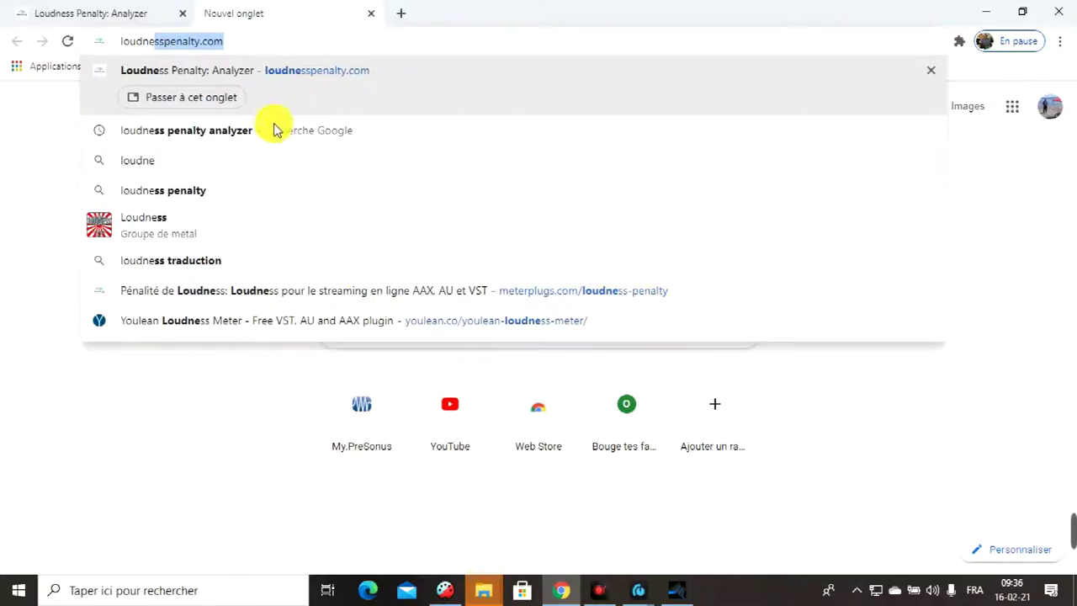
pyautogui.click(213, 140)
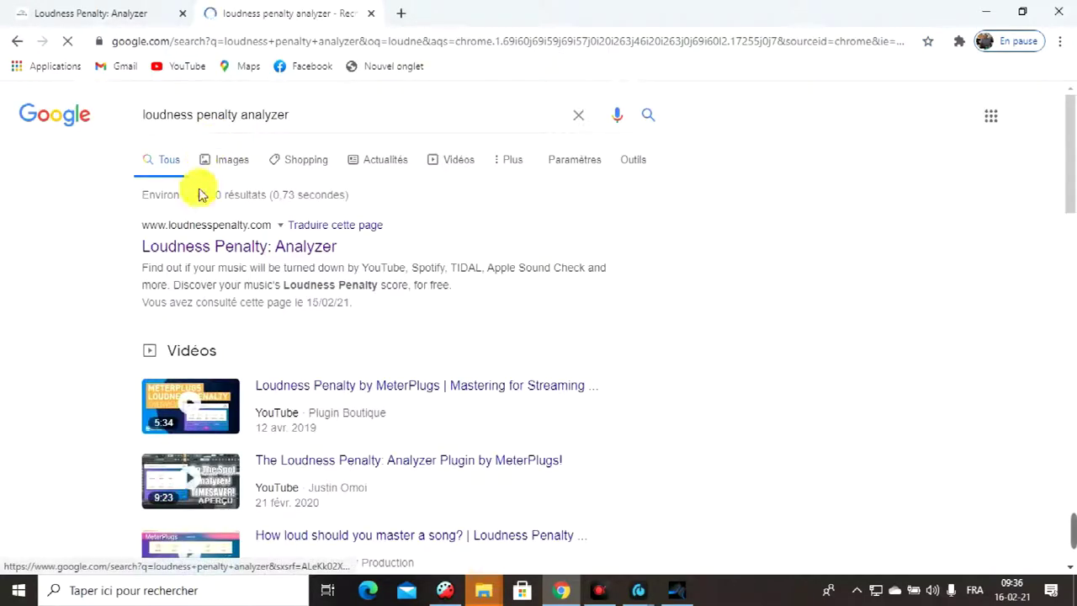
pyautogui.click(229, 254)
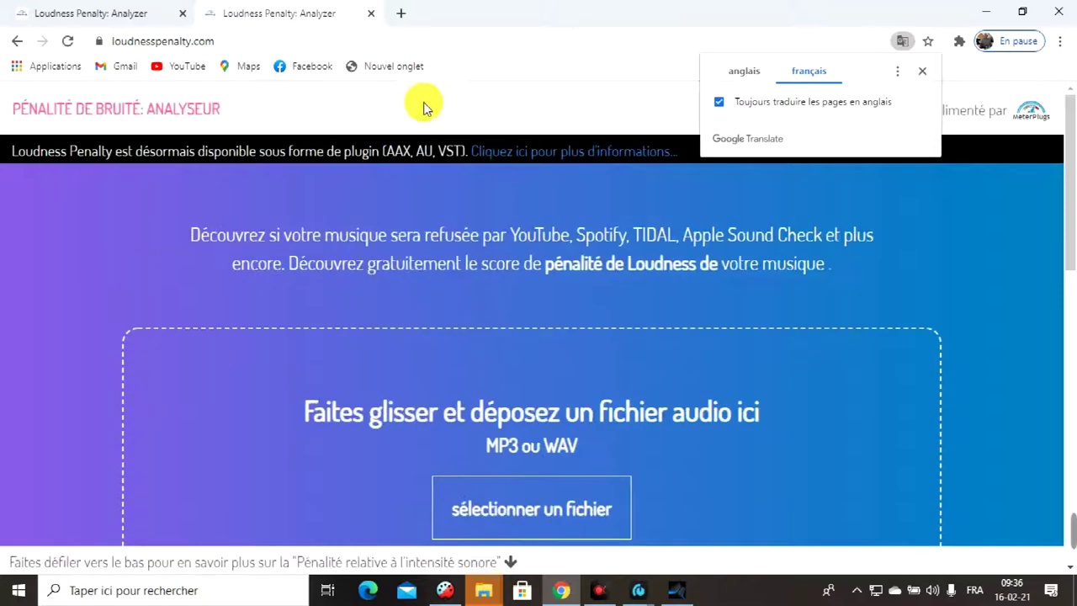
pyautogui.click(182, 14)
# - Shrink the browser window to reach the desktop, load the Mixdown(8) file into the analyzer's upload area, and maximize the window again
pyautogui.scroll(-3, 583, 311)
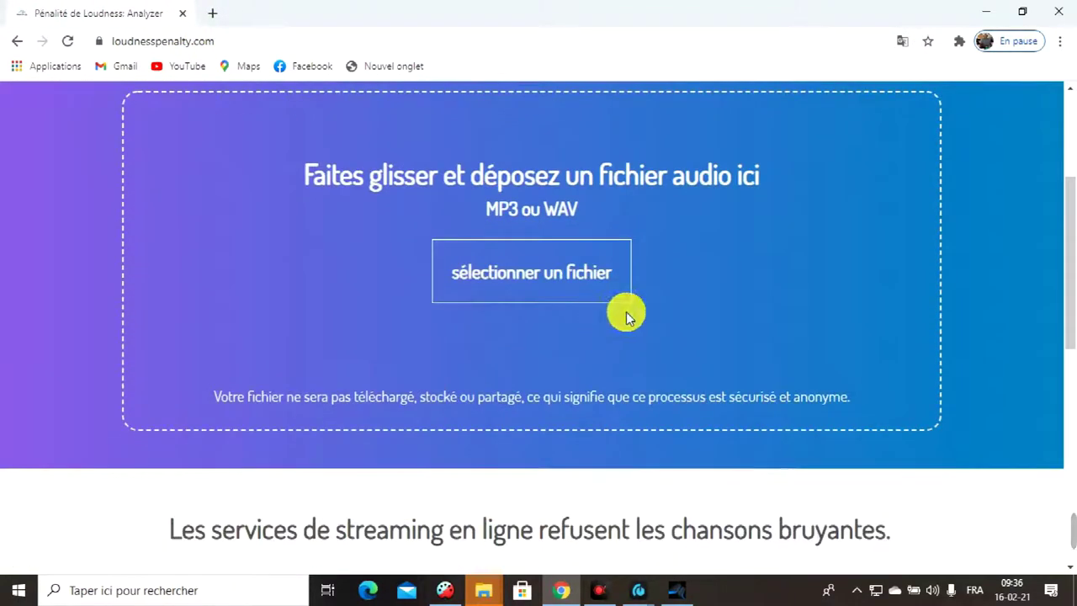
pyautogui.click(1025, 13)
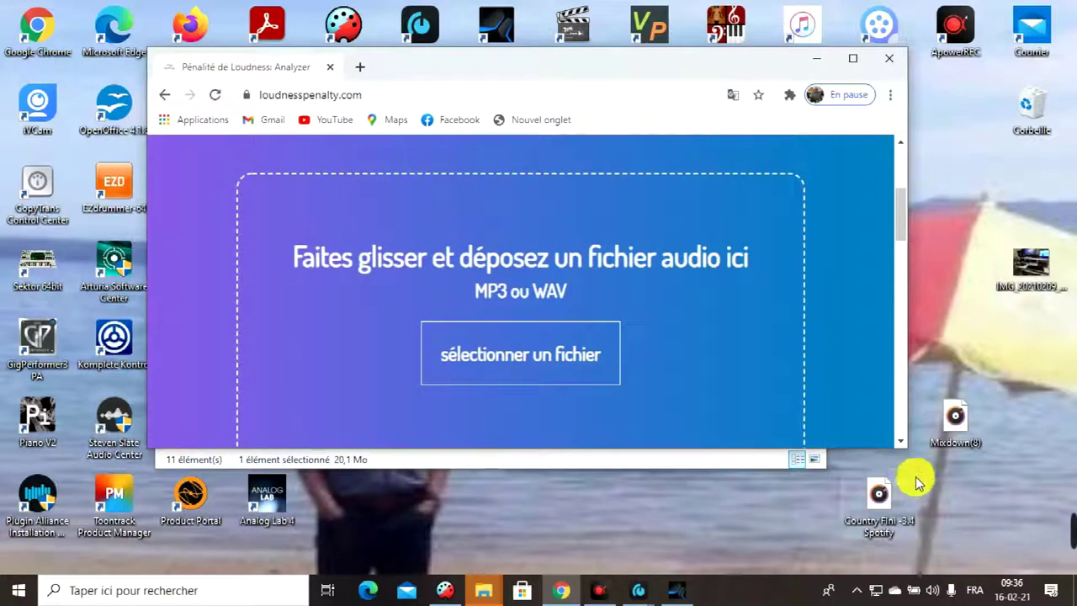
pyautogui.moveTo(924, 436); pyautogui.dragTo(567, 331)
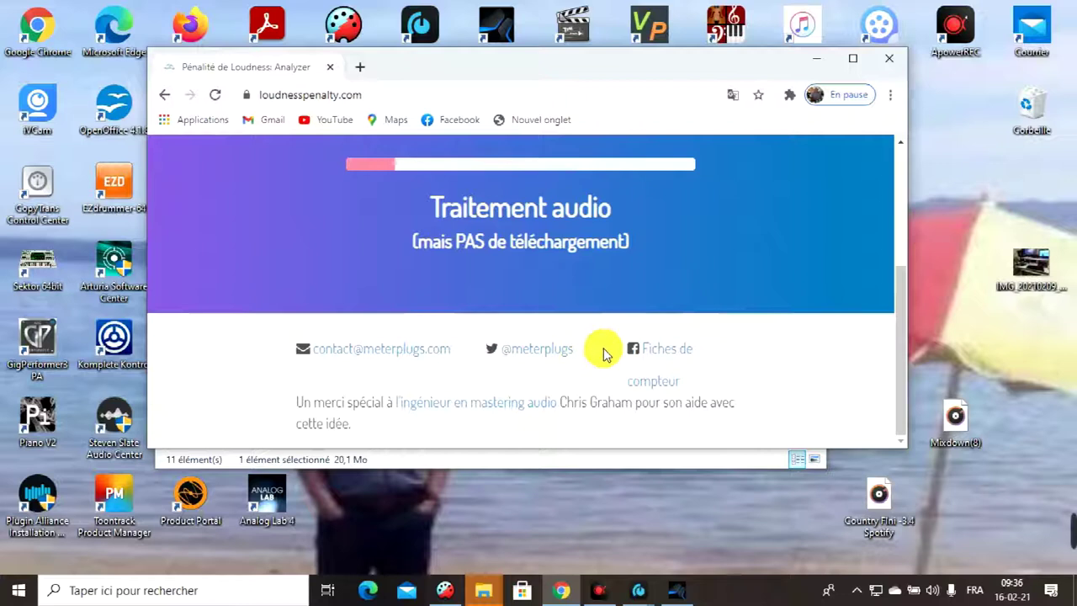
pyautogui.click(854, 59)
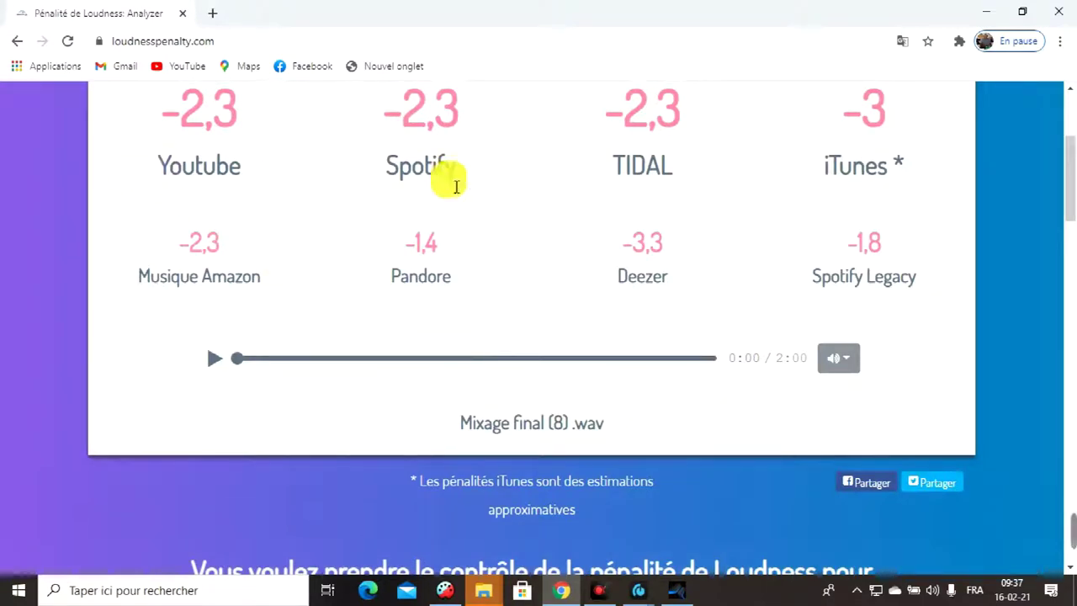
# - Review the streaming platforms' penalty scores, play the analyzed mix with the iTunes and Pandora levels selected, and pause playback
pyautogui.scroll(1, 733, 385)
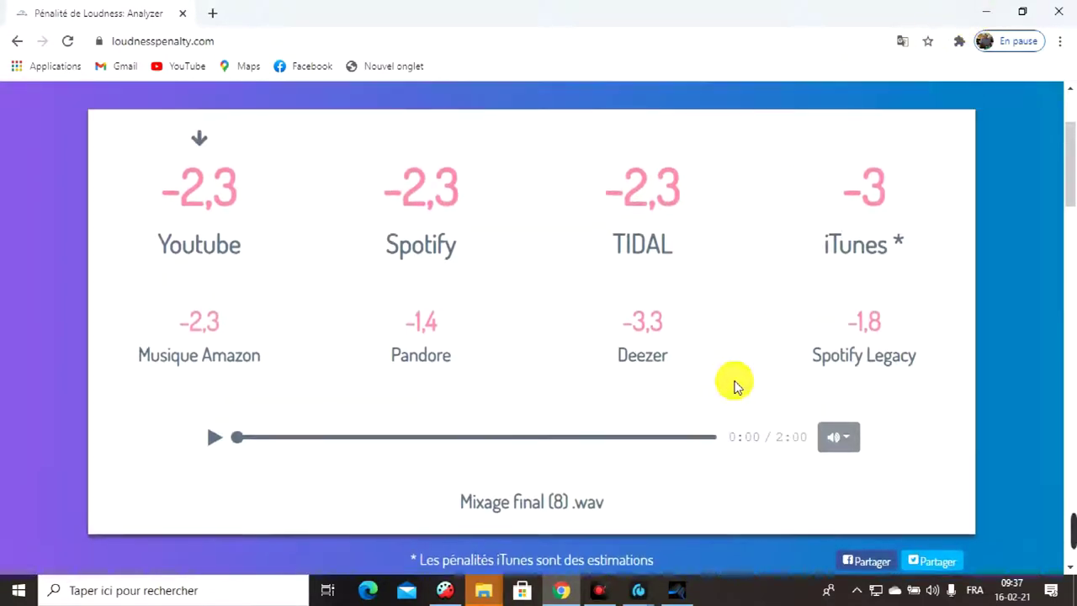
pyautogui.scroll(1, 733, 385)
pyautogui.scroll(-1, 733, 385)
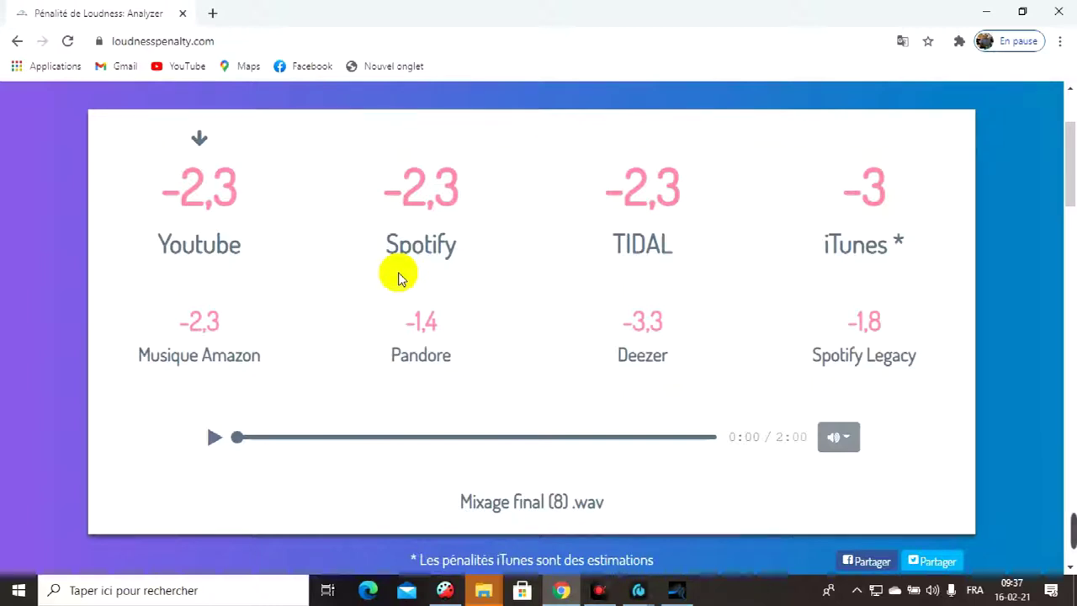
pyautogui.click(221, 437)
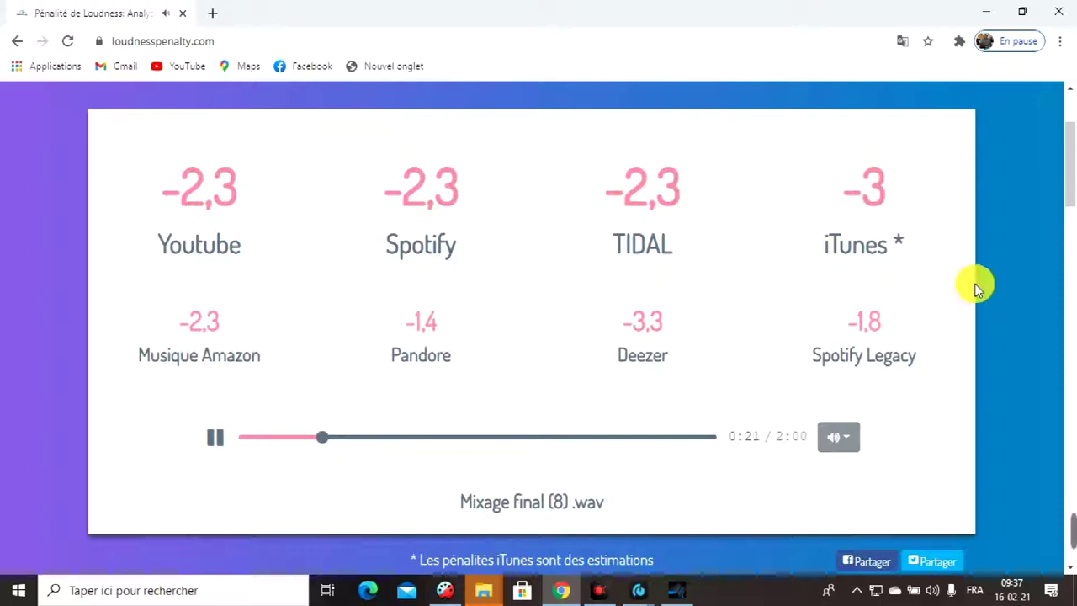
pyautogui.doubleClick(877, 202)
pyautogui.click(876, 200)
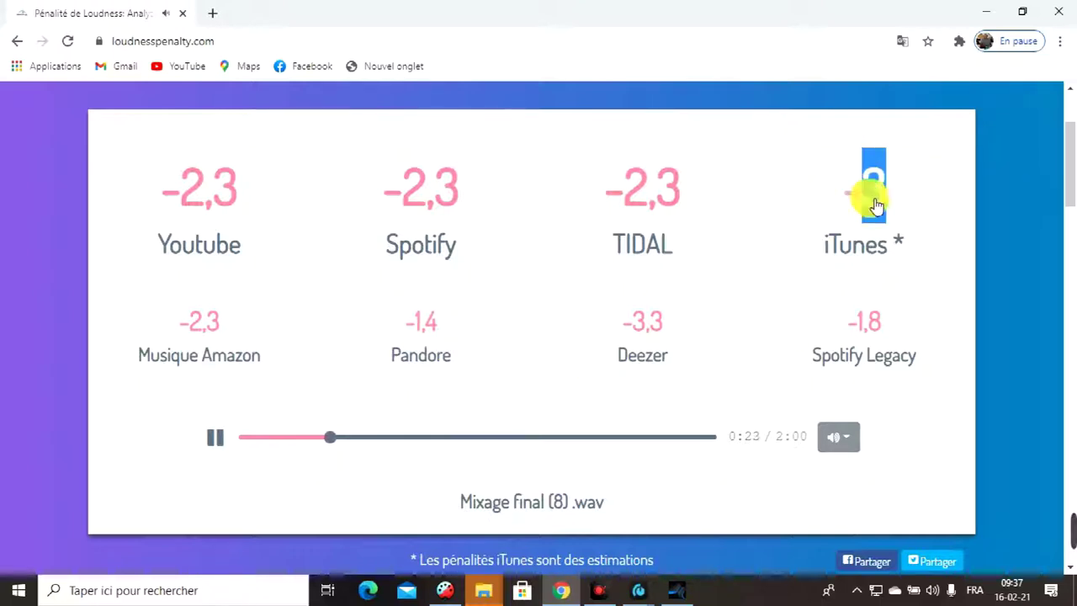
pyautogui.click(847, 214)
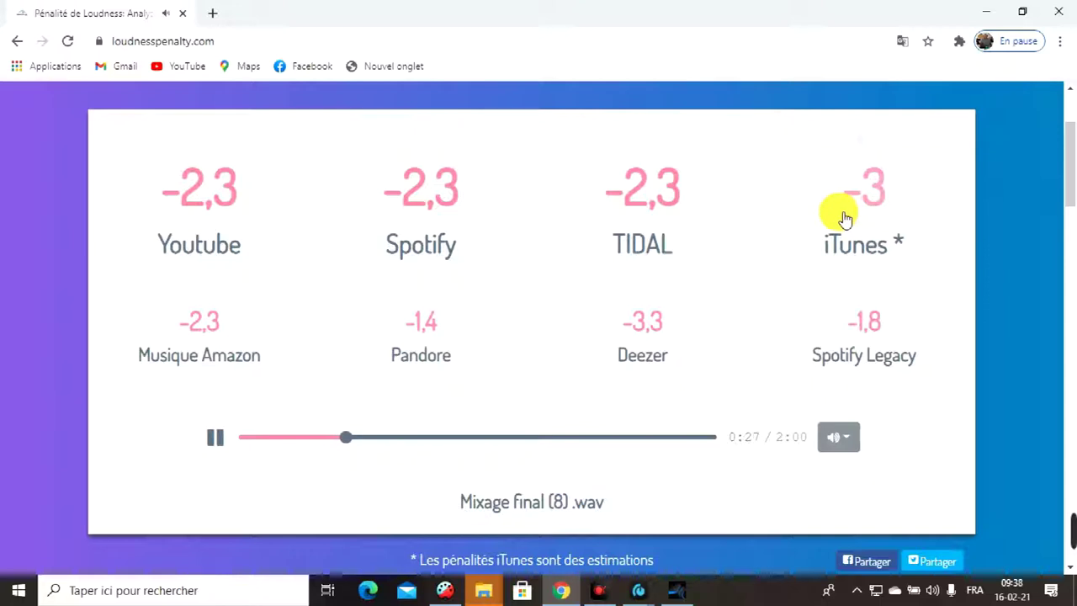
pyautogui.click(433, 322)
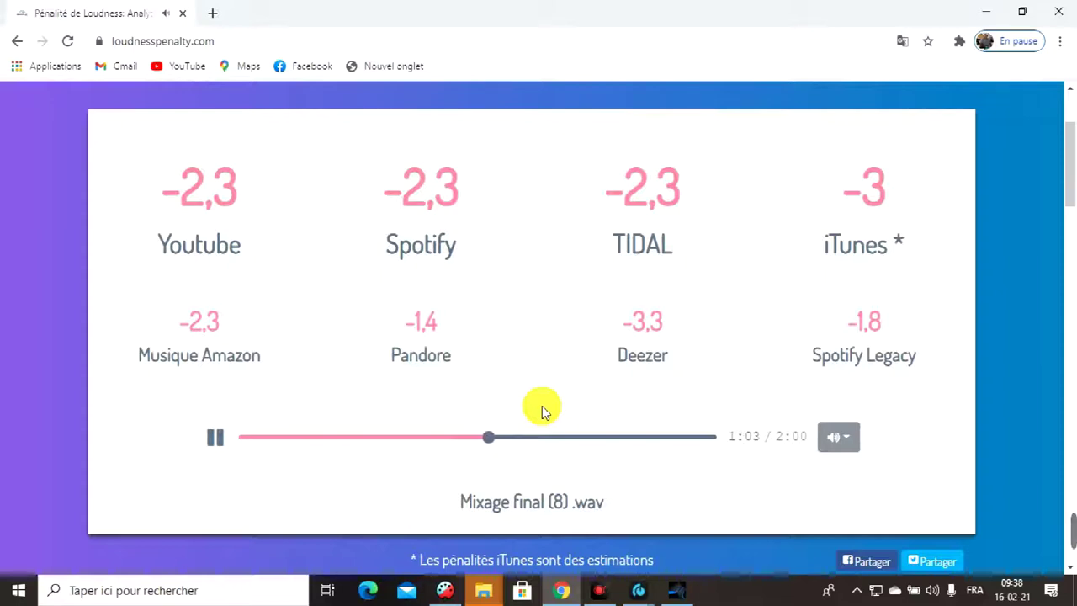
pyautogui.click(218, 442)
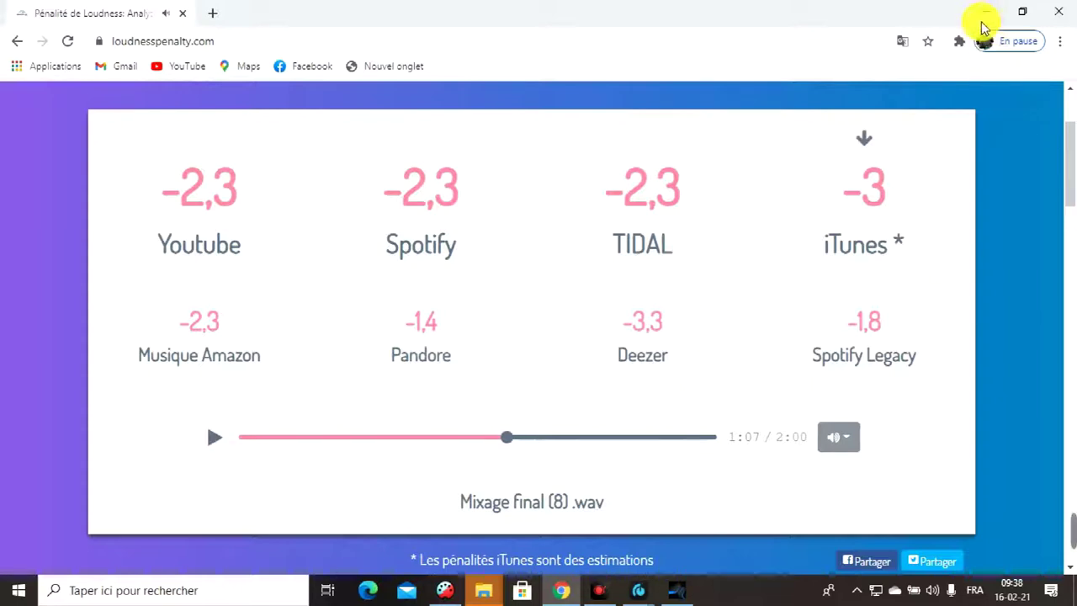
# - Minimize the browser, launch the standalone Youlean Loudness Meter 2 from the desktop, and load Mixdown(8) into it for analysis
pyautogui.click(985, 21)
pyautogui.click(735, 100)
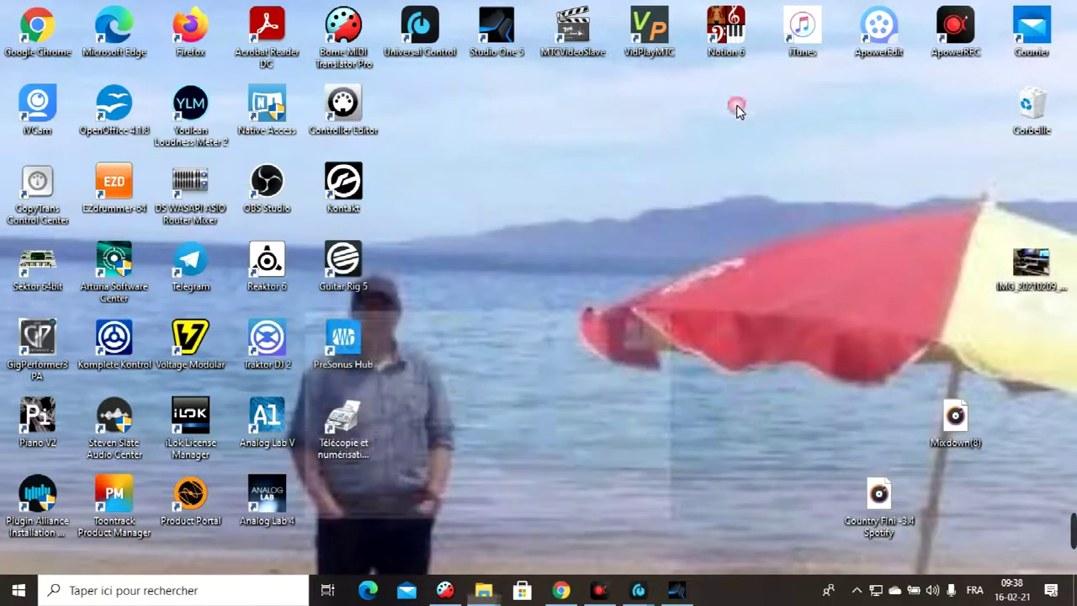
pyautogui.click(202, 131)
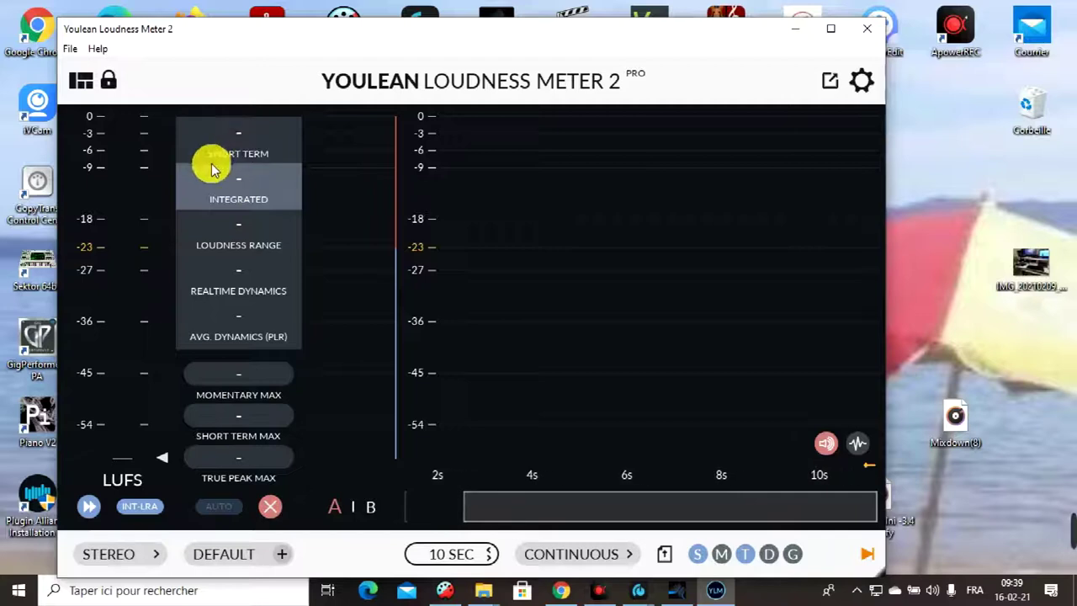
pyautogui.moveTo(952, 426); pyautogui.dragTo(628, 339)
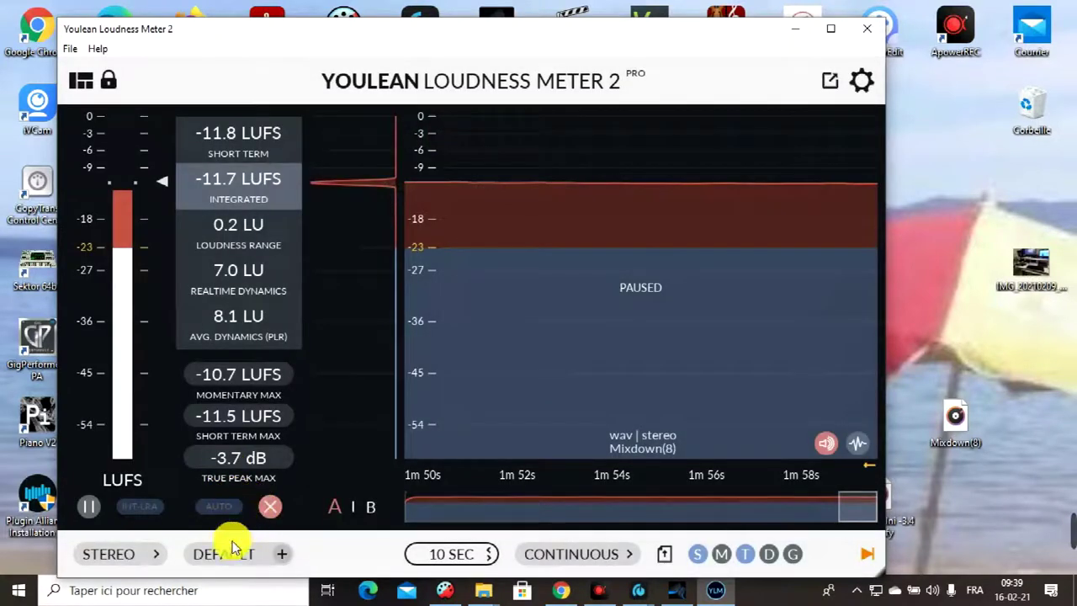
# - Set the loudness target preset to YouTube and resume the paused meter
pyautogui.click(232, 548)
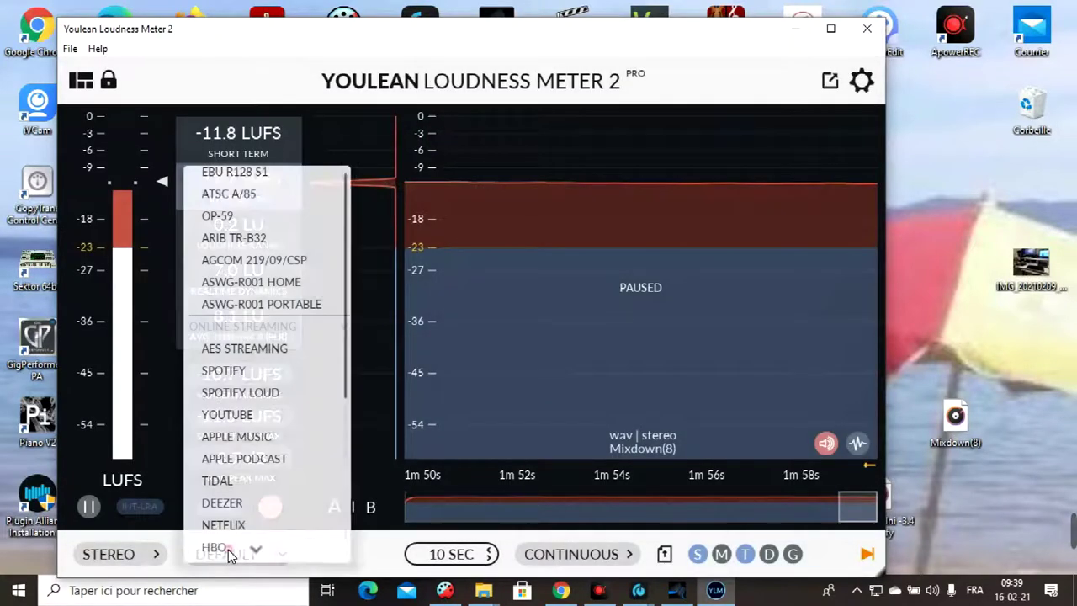
pyautogui.click(241, 414)
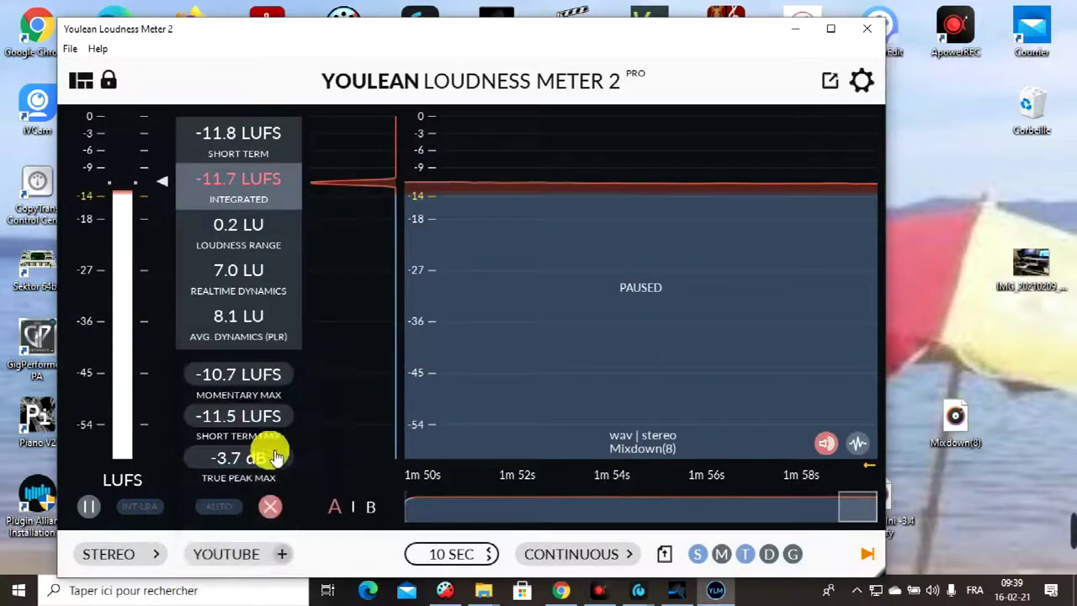
pyautogui.click(88, 506)
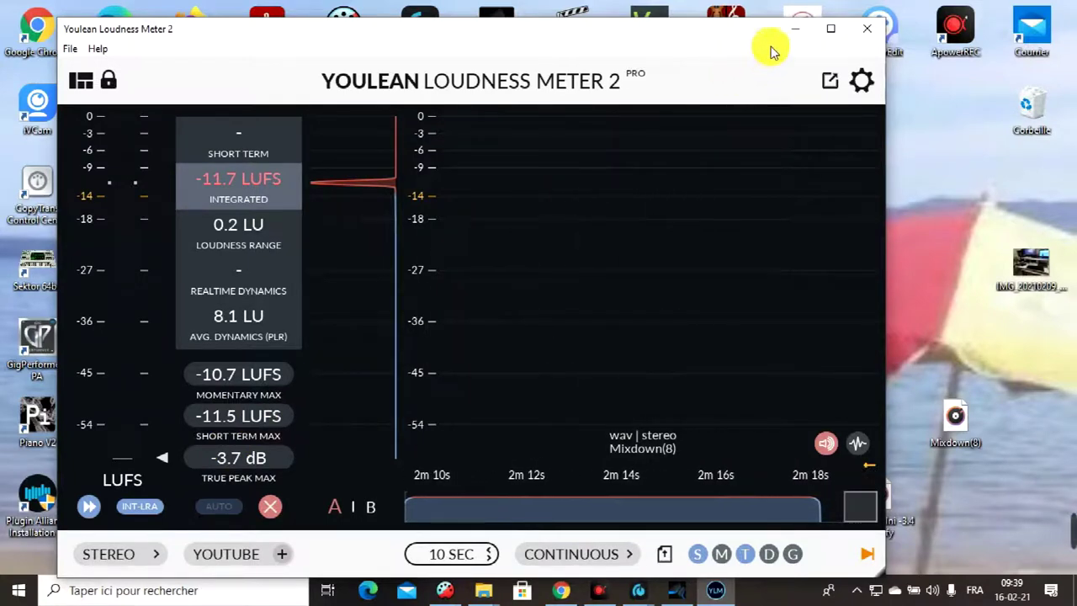
# - Switch to Studio One and create a new empty song at 44.1 kHz and 16-bit from the start page
pyautogui.click(673, 590)
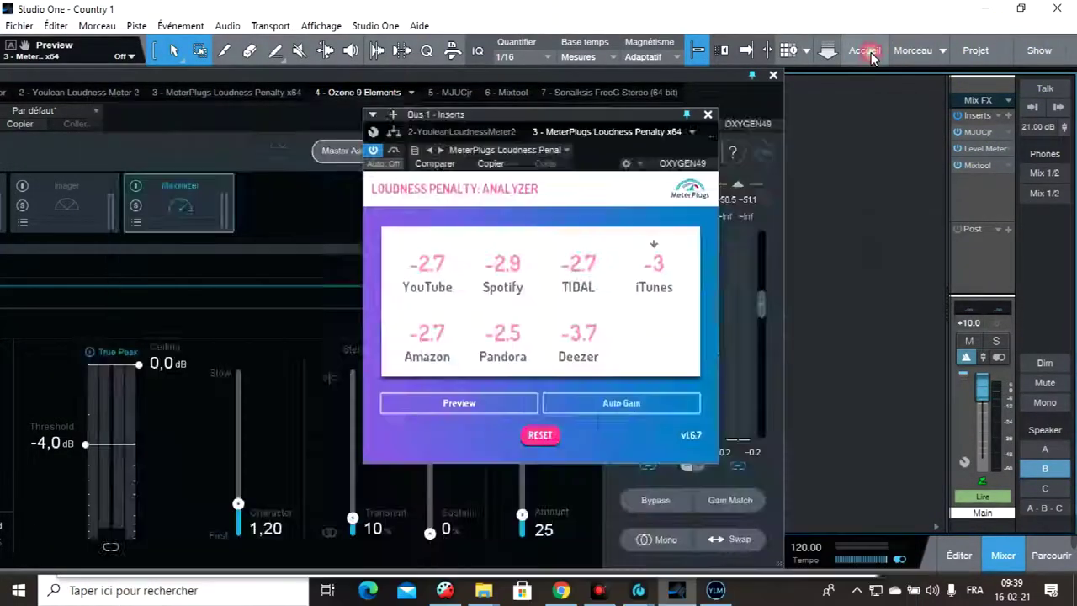
pyautogui.click(867, 52)
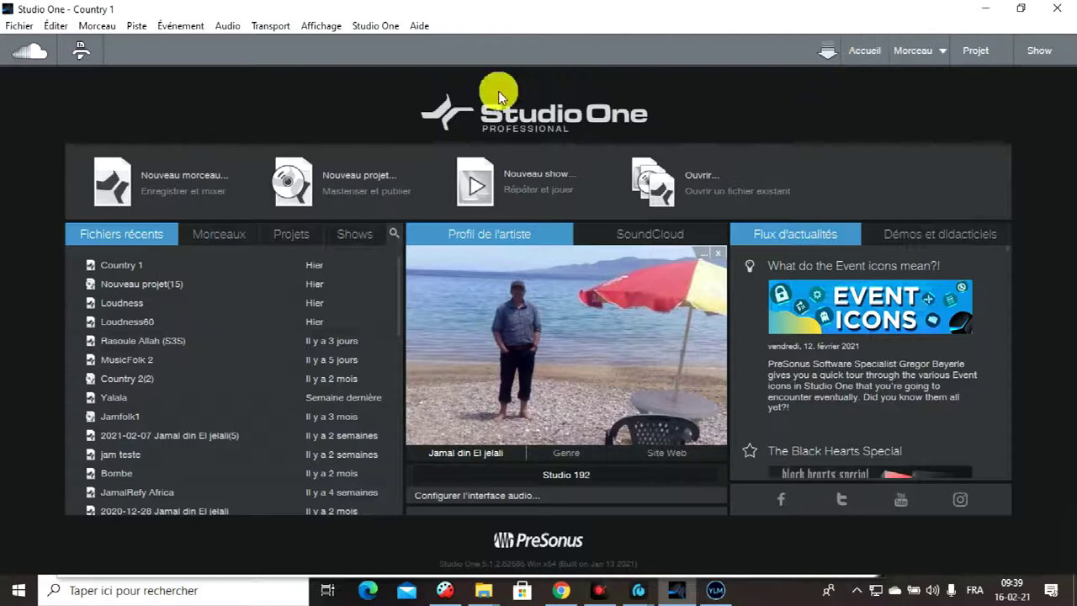
pyautogui.click(185, 183)
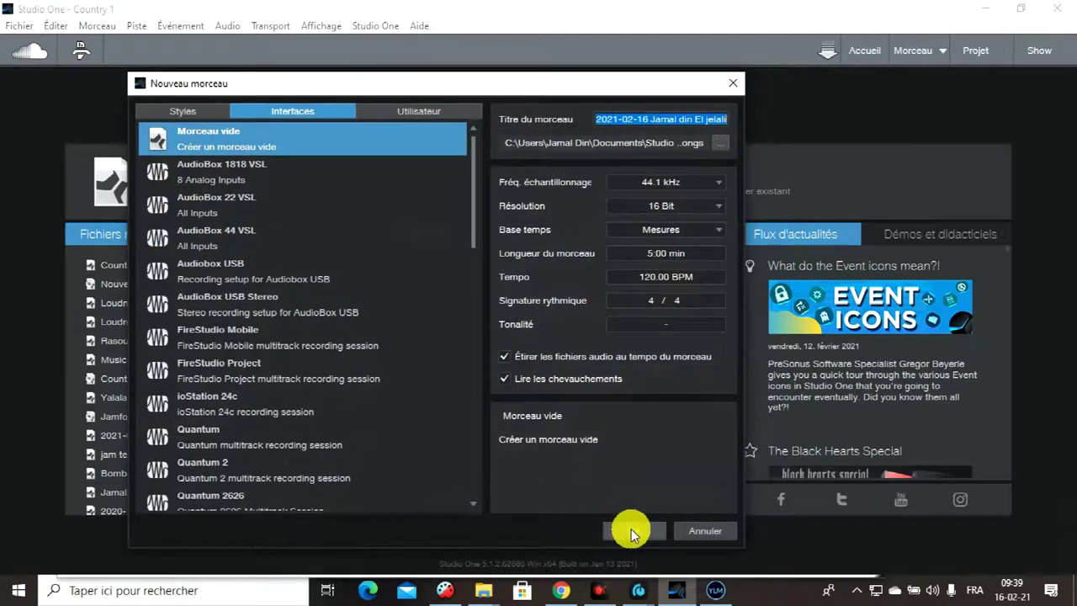
pyautogui.click(621, 530)
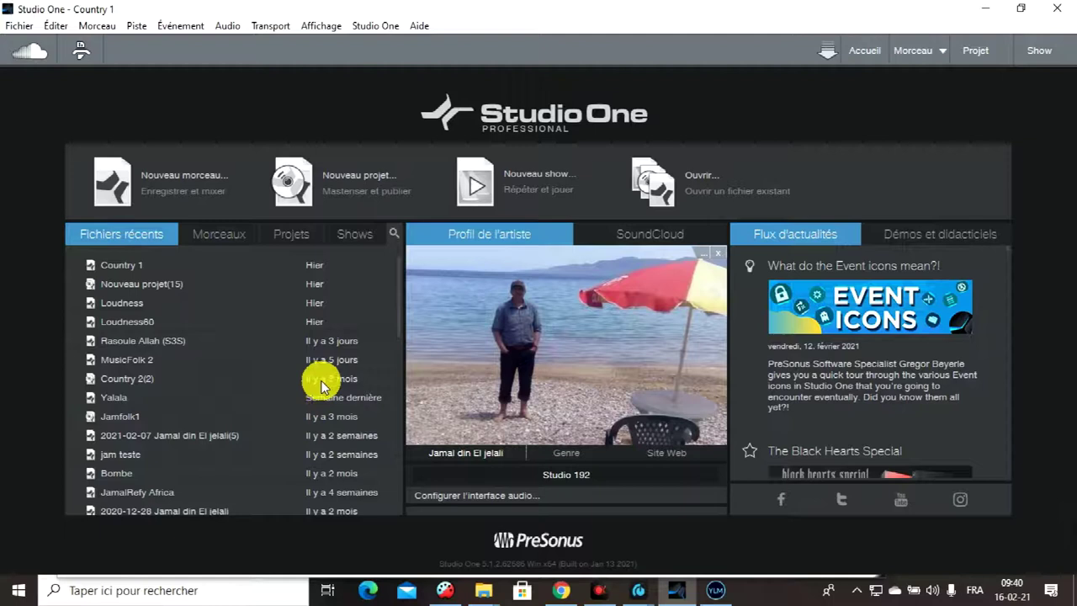
pyautogui.moveTo(678, 587)
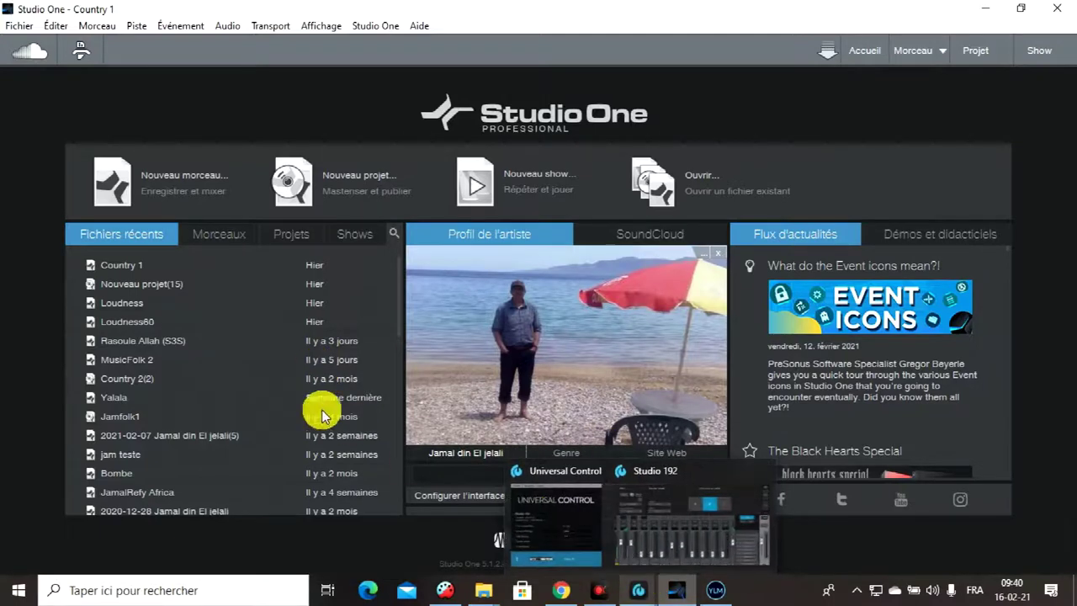
pyautogui.click(120, 264)
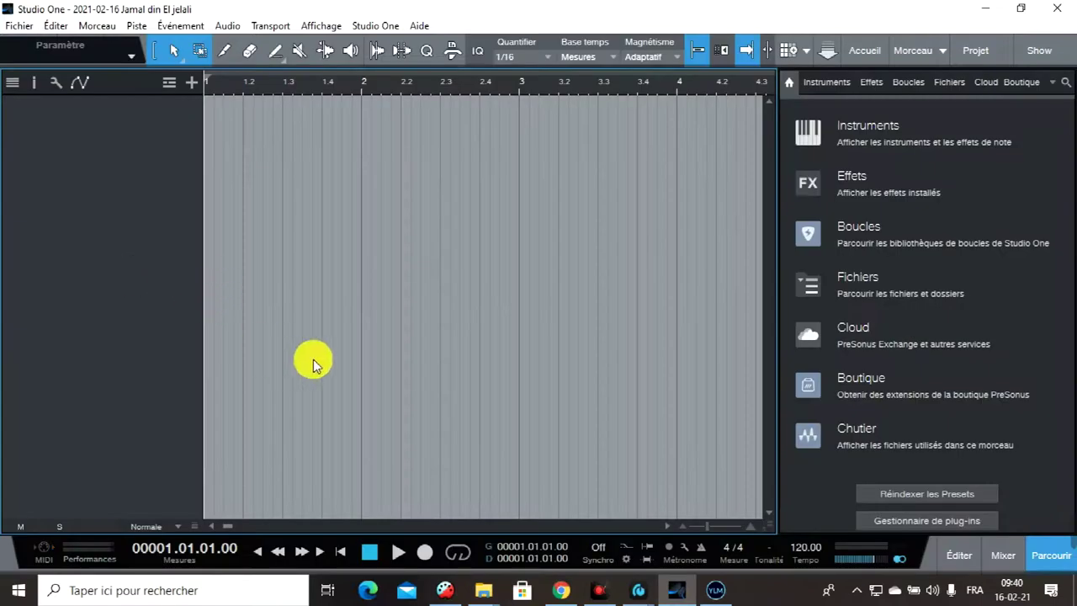
# - Take the Studio One window out of full size and reposition it so the Mixdown(8) file on the desktop is uncovered
pyautogui.click(1021, 12)
pyautogui.click(1021, 12)
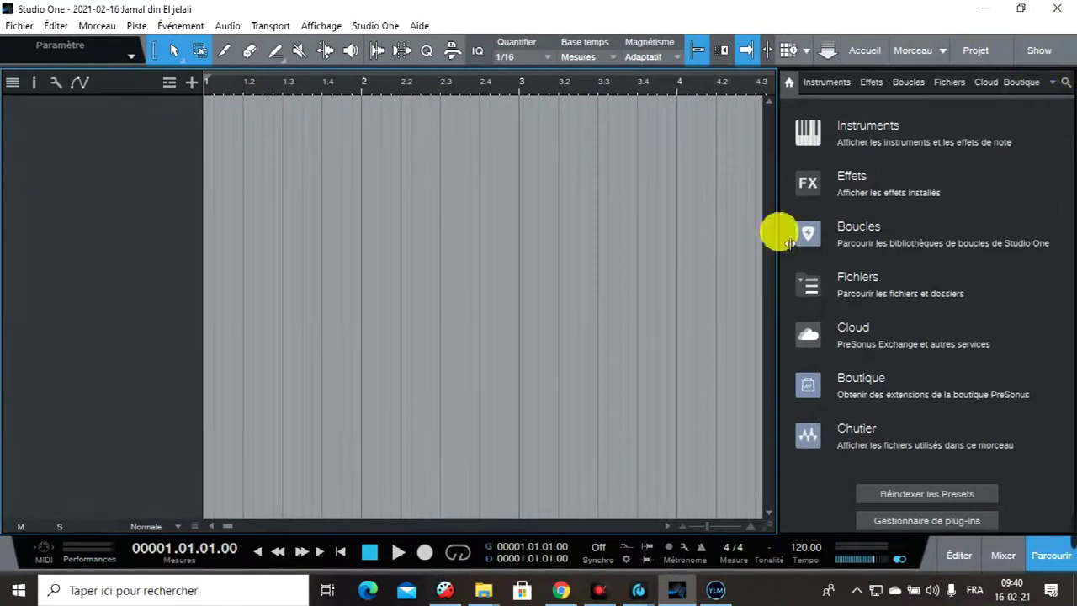
pyautogui.moveTo(816, 10); pyautogui.dragTo(515, 59)
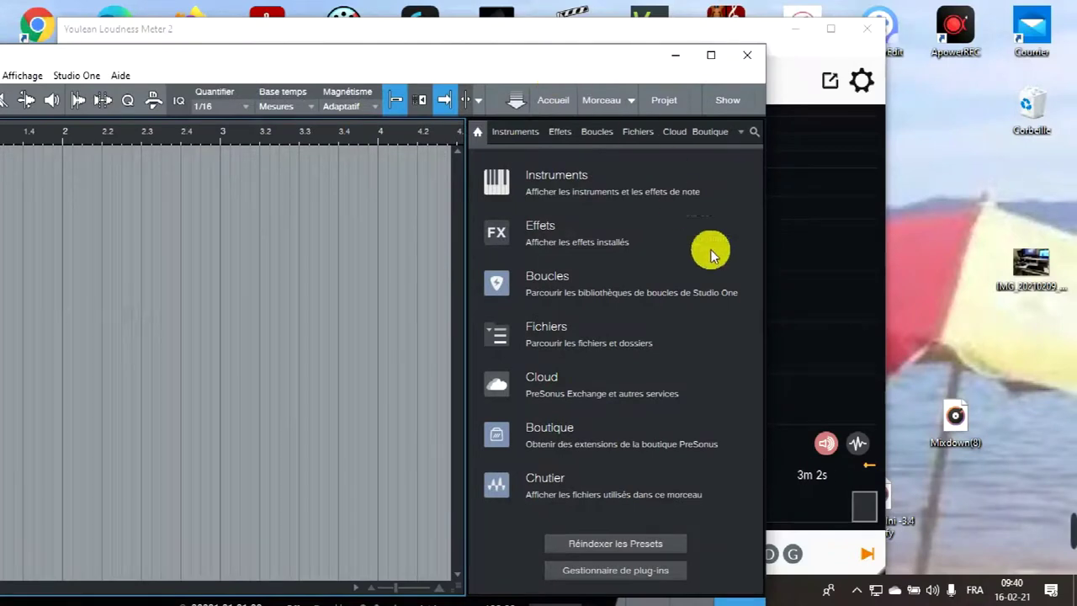
pyautogui.moveTo(632, 48); pyautogui.dragTo(778, 40)
pyautogui.click(888, 398)
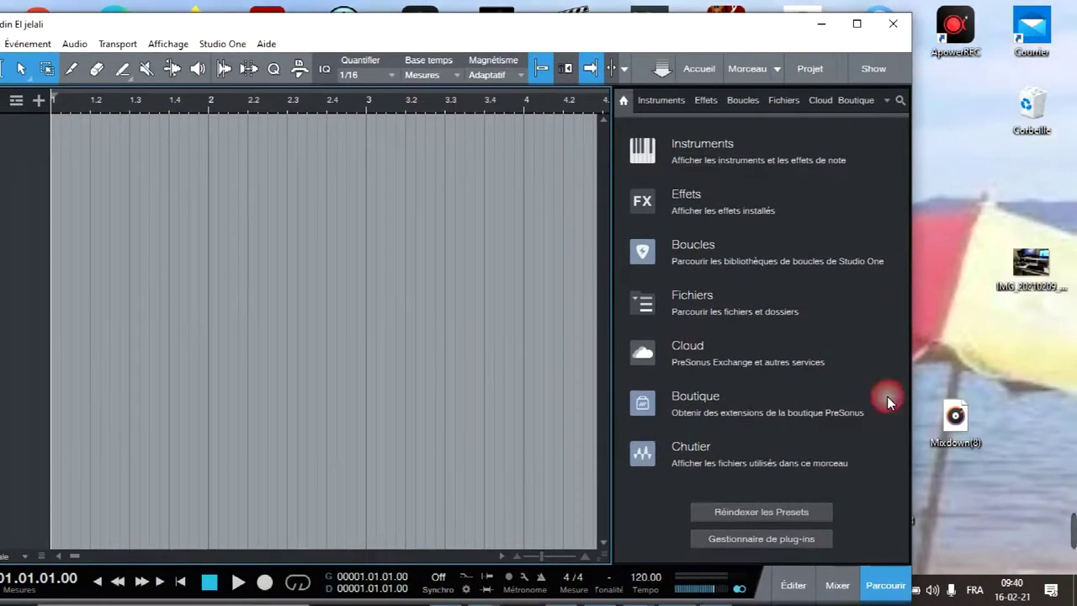
# - Import the Mixdown(8) file from the desktop at the start of the new song, play it briefly and stop
pyautogui.moveTo(976, 433); pyautogui.dragTo(77, 177)
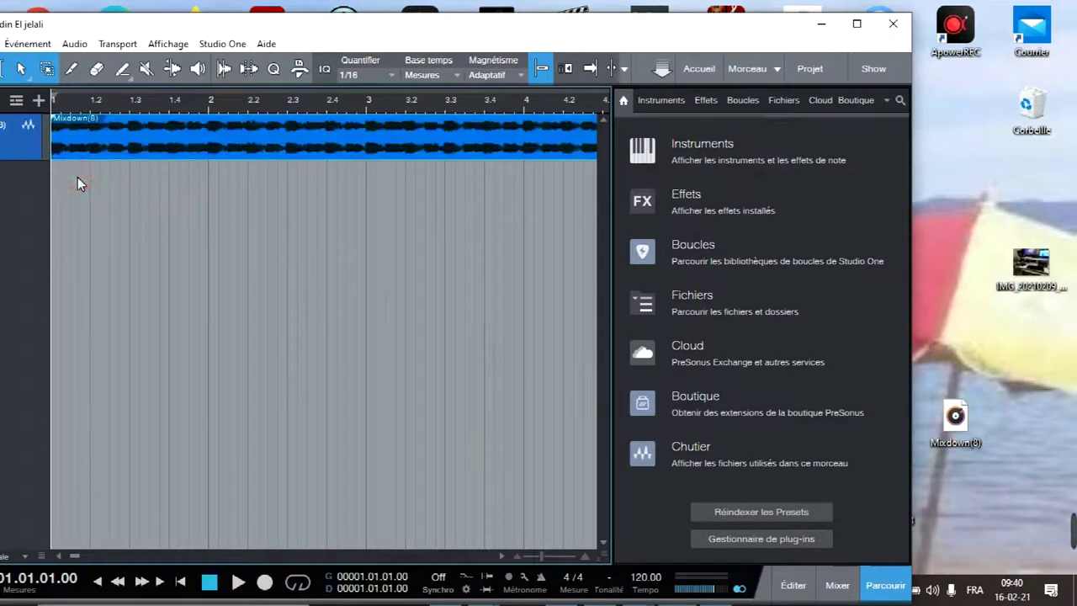
pyautogui.click(235, 582)
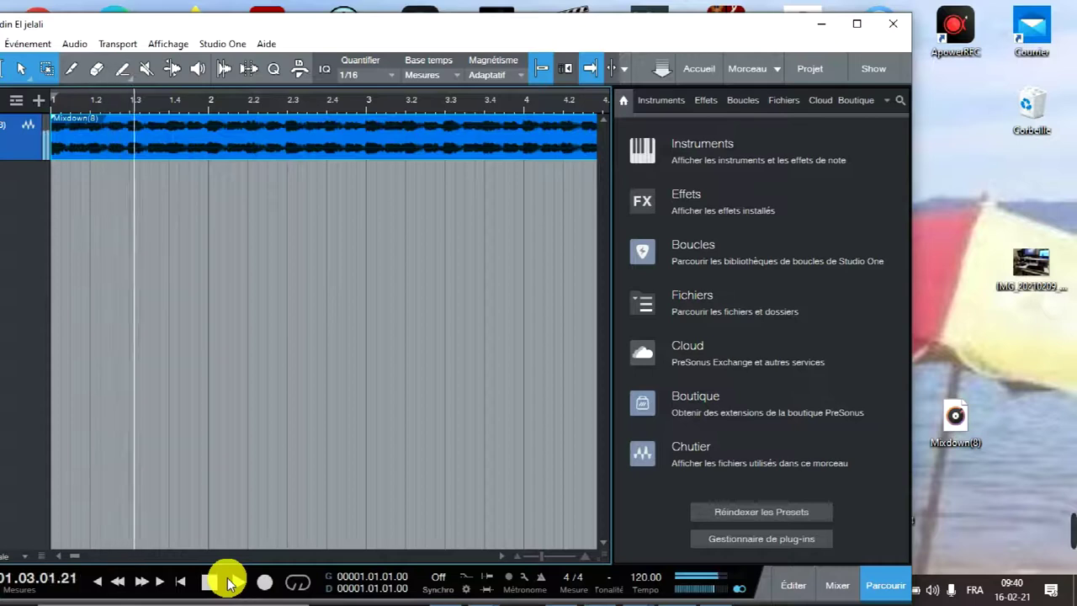
pyautogui.click(209, 581)
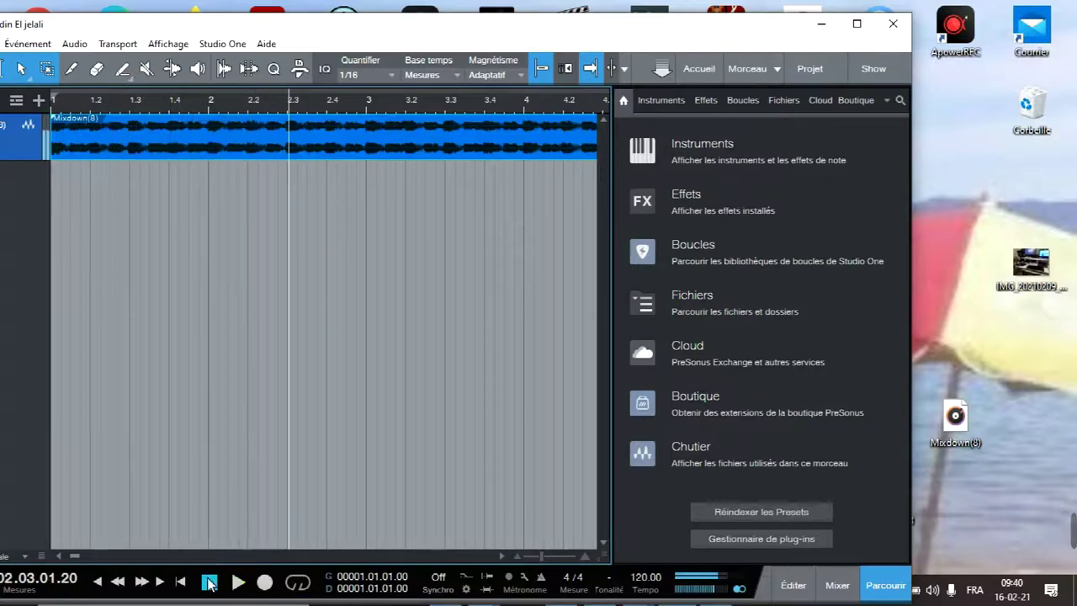
# - Rearrange the Studio One and Youlean Loudness Meter 2 windows so the meter is reachable beside the song's audio track
pyautogui.moveTo(748, 39); pyautogui.dragTo(646, 73)
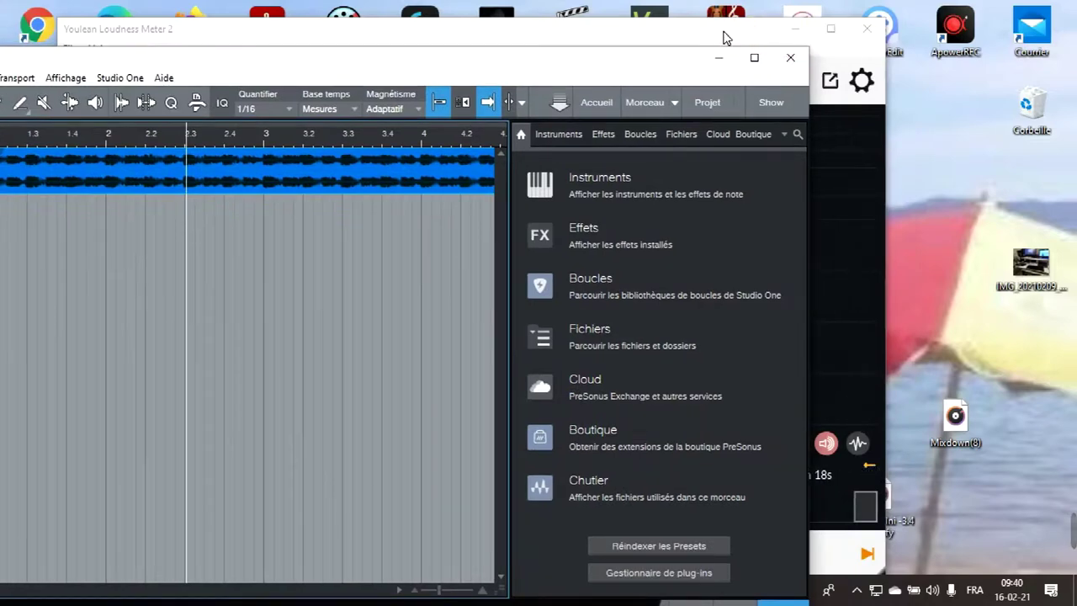
pyautogui.click(727, 38)
pyautogui.doubleClick(723, 33)
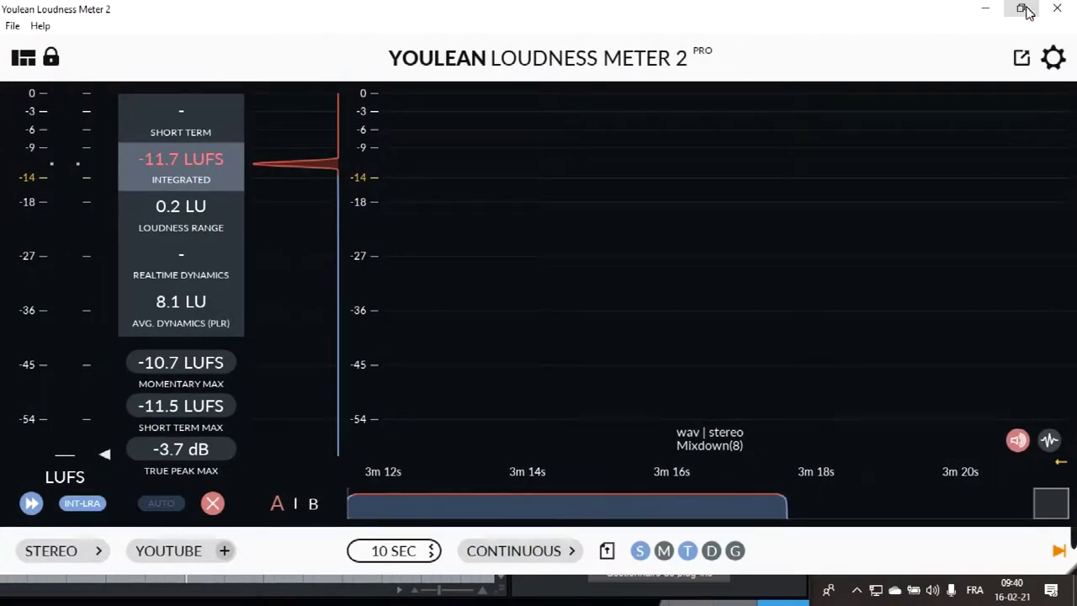
pyautogui.click(1025, 10)
pyautogui.moveTo(609, 35); pyautogui.dragTo(965, 69)
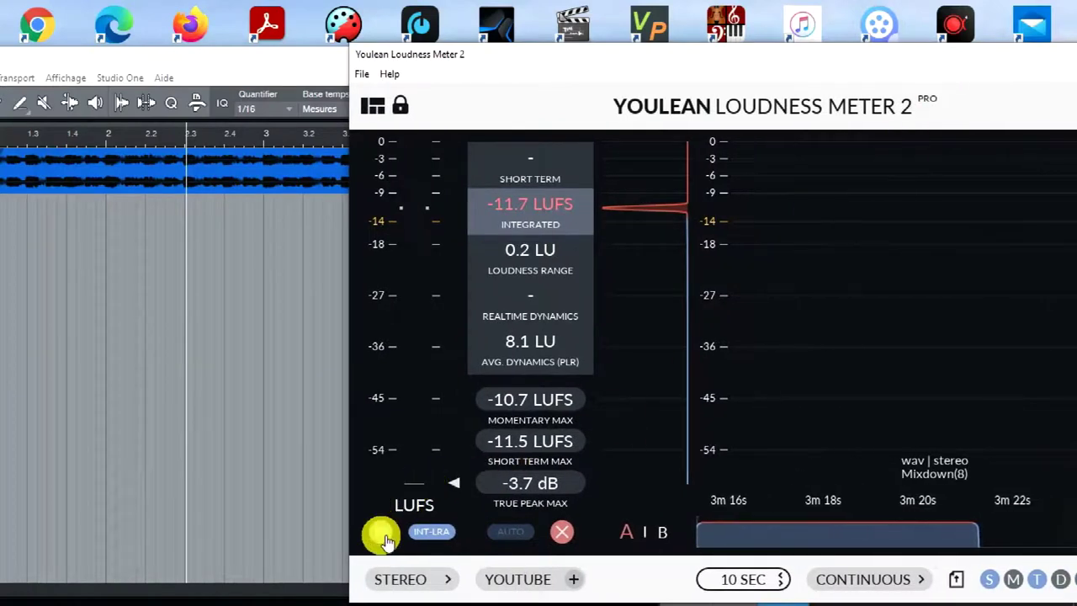
# - Load the Mixdown(8) audio event from the Studio One arrangement into the standalone Youlean meter for analysis
pyautogui.click(139, 185)
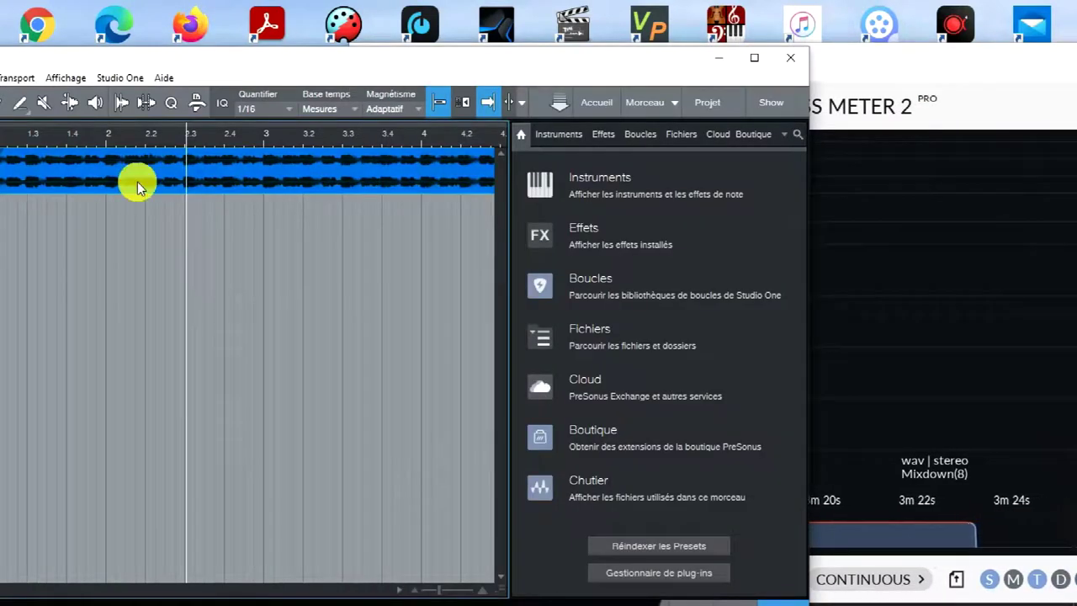
pyautogui.moveTo(138, 172); pyautogui.dragTo(932, 324)
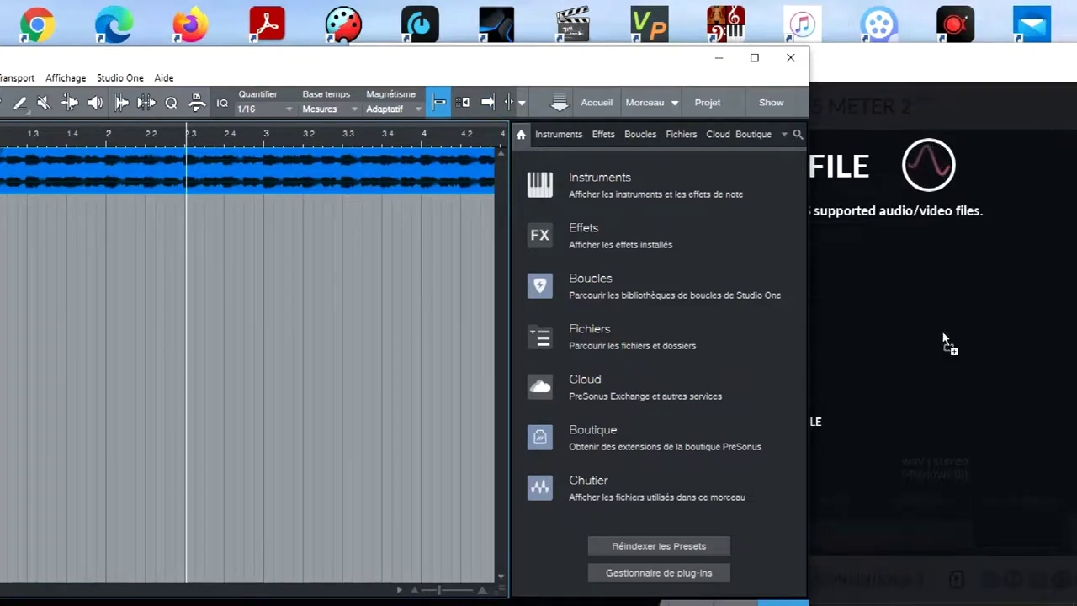
pyautogui.moveTo(943, 369); pyautogui.dragTo(927, 352)
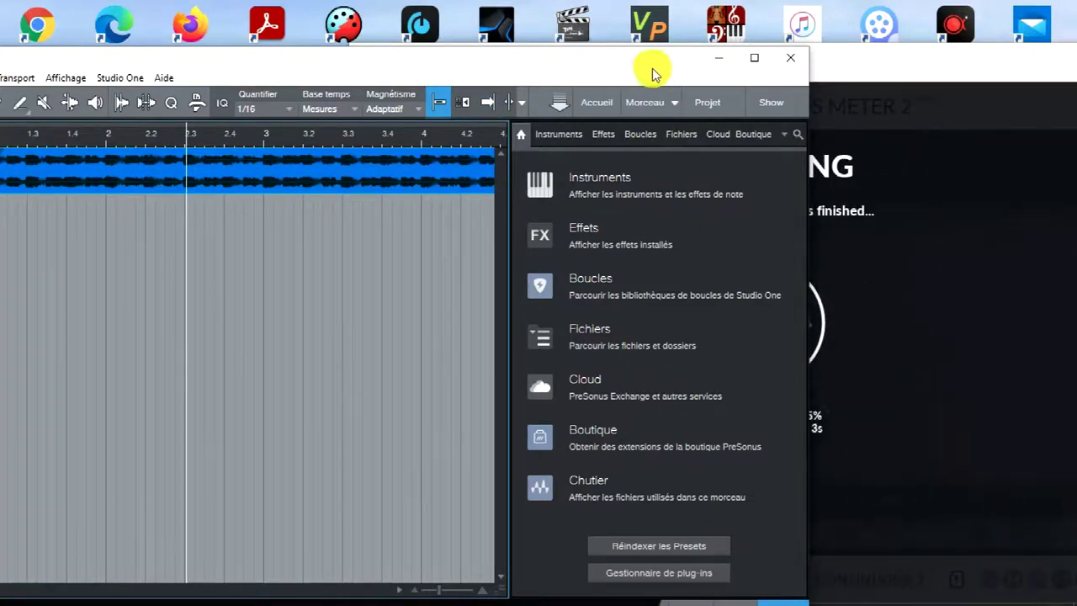
# - Bring the Youlean meter in front of Studio One, reposition it fully into view, and resume the paused meter
pyautogui.moveTo(654, 72); pyautogui.dragTo(391, 125)
pyautogui.click(460, 107)
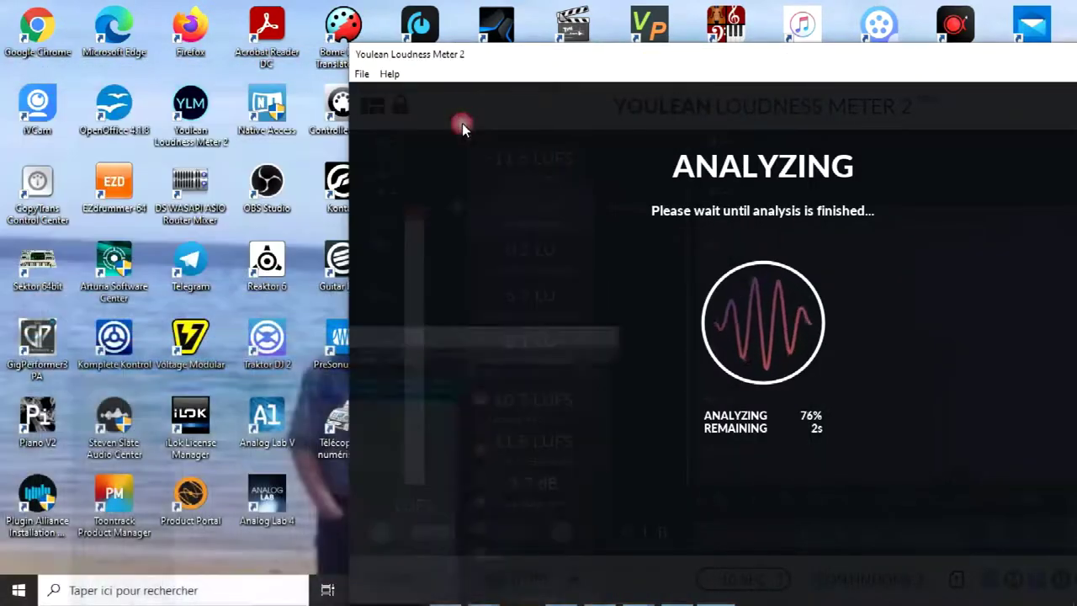
pyautogui.moveTo(880, 66); pyautogui.dragTo(599, 70)
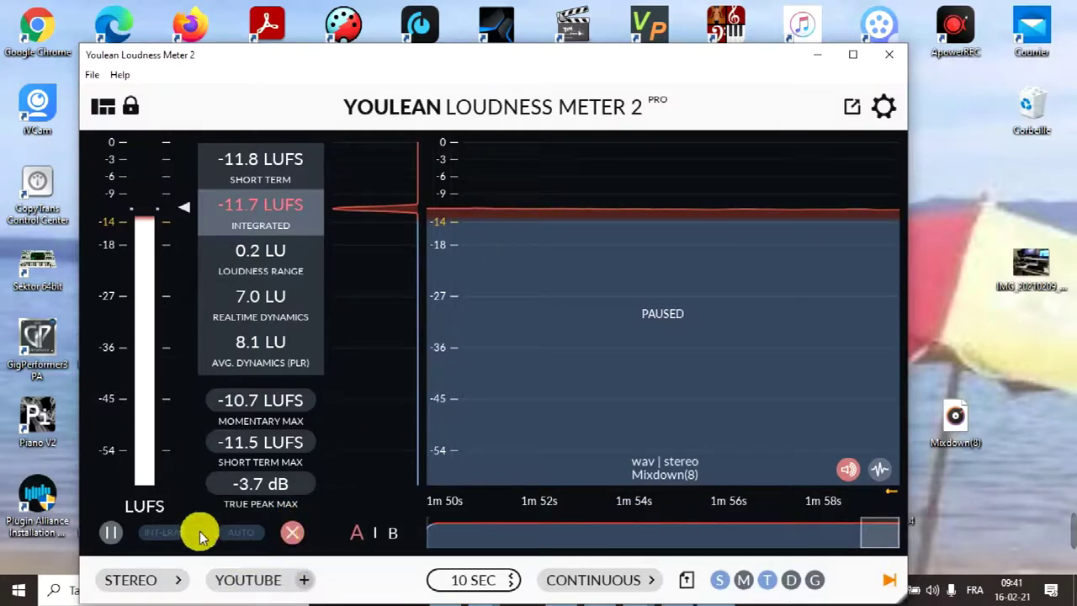
pyautogui.click(115, 534)
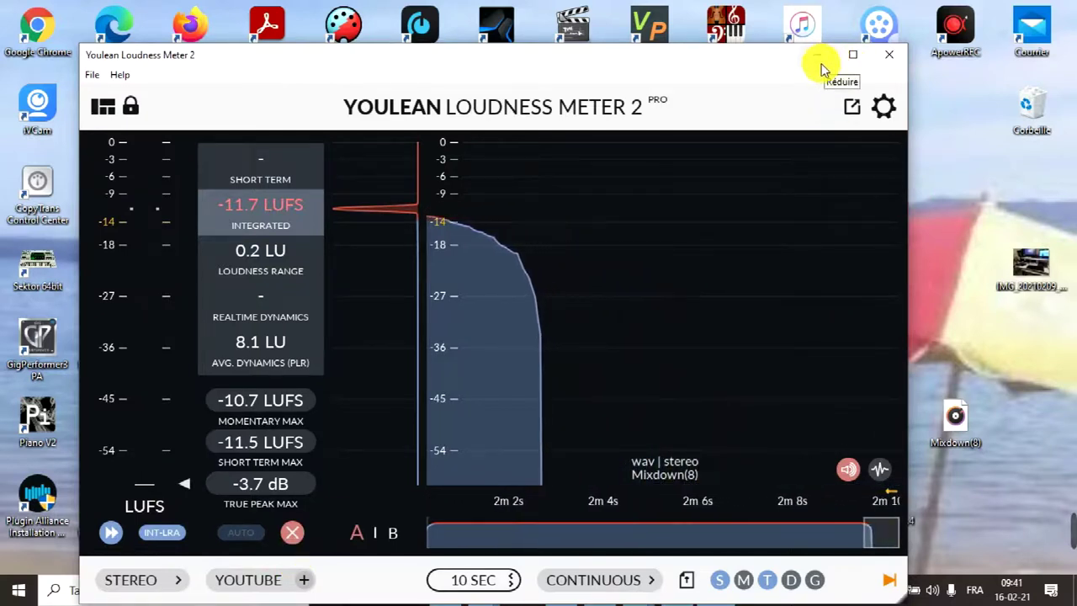
# - Move the Youlean window so the taskbar is uncovered and switch back to the Studio One song
pyautogui.moveTo(716, 65); pyautogui.dragTo(766, 74)
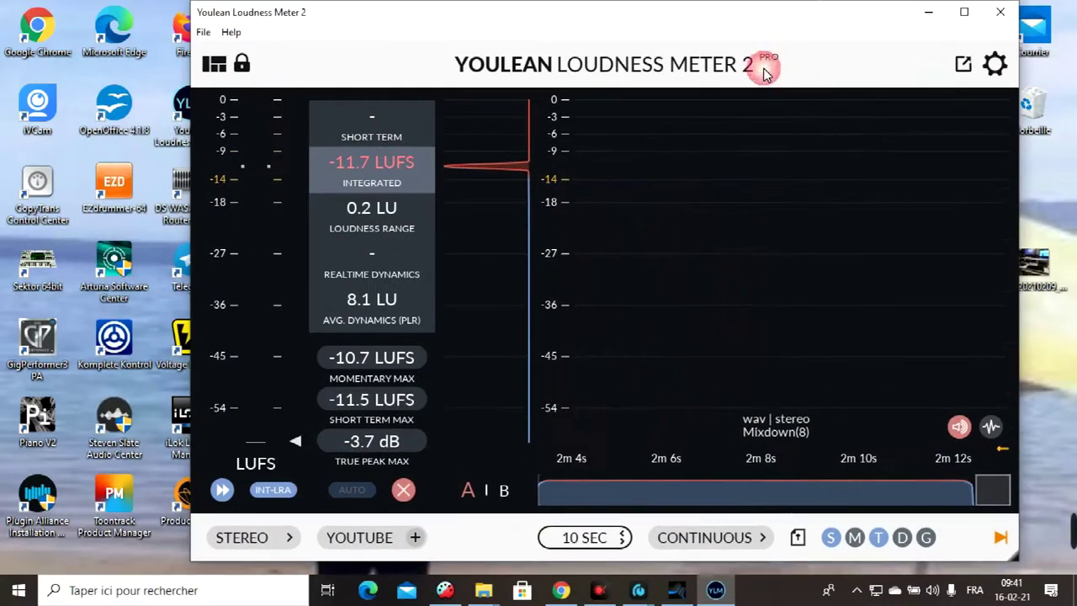
pyautogui.click(677, 590)
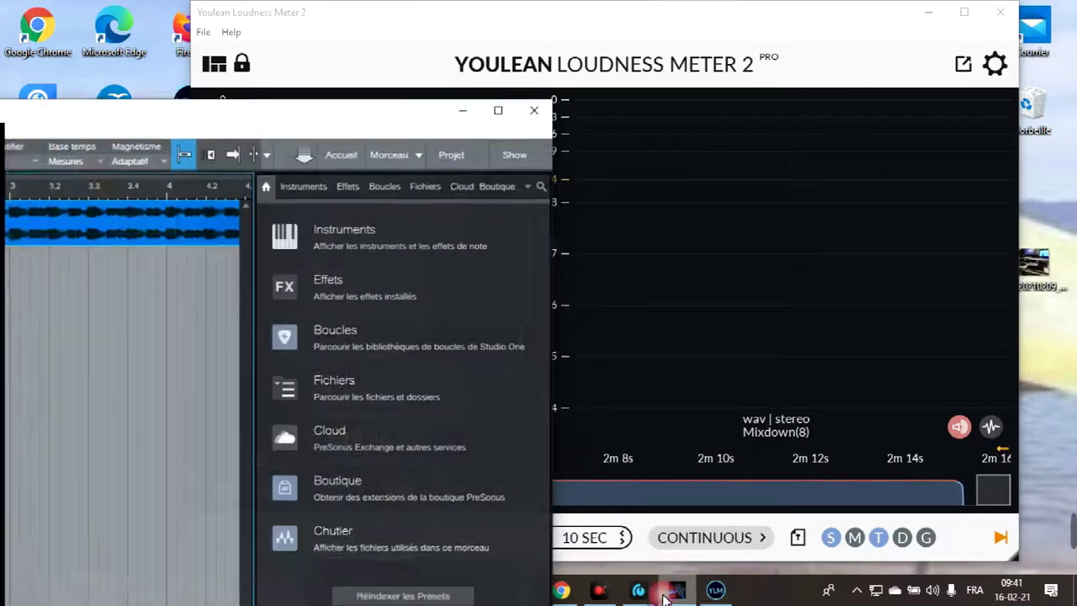